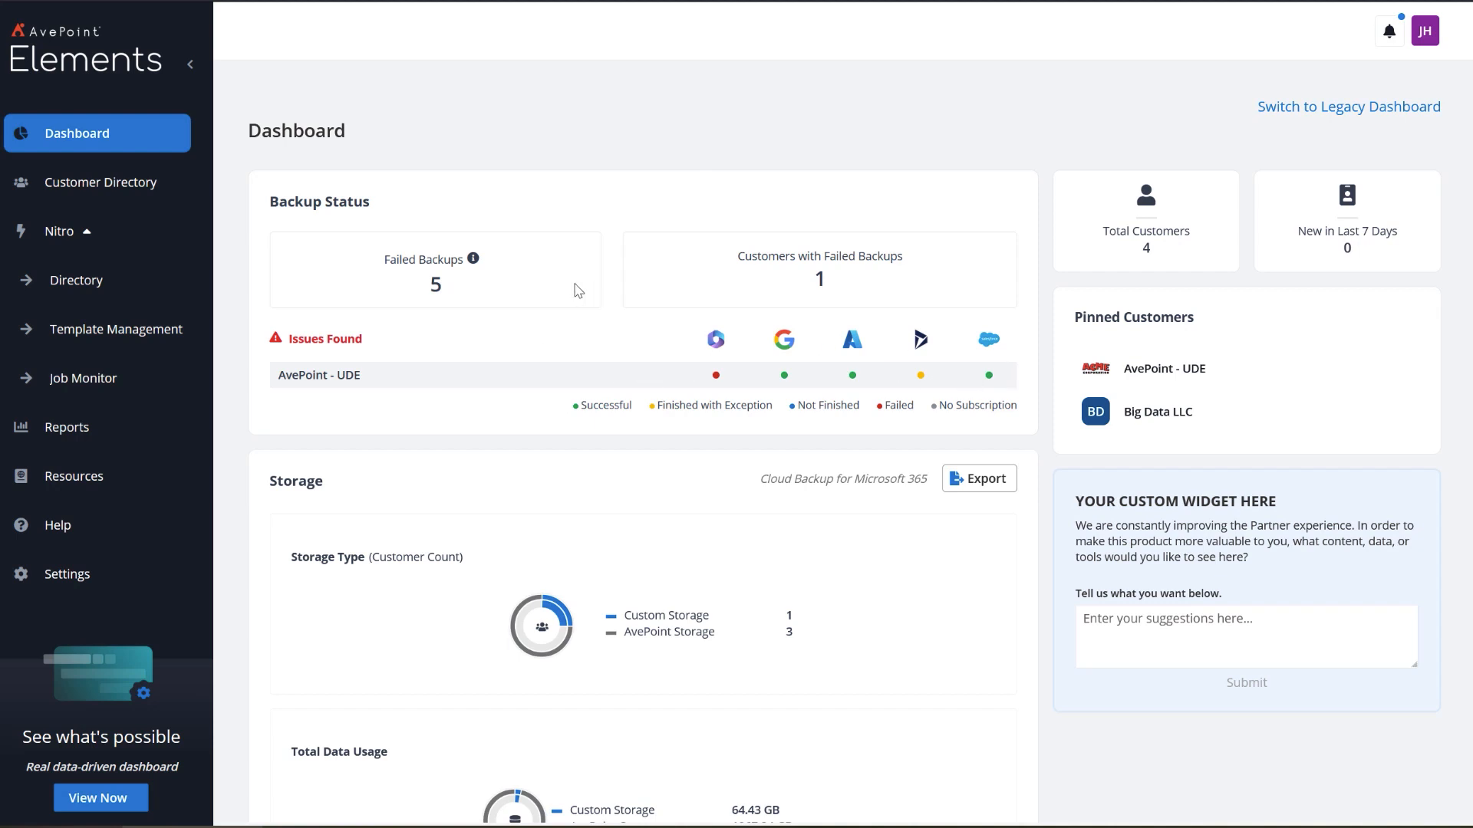
Step: Review the dashboard's backup status, storage, unusual activities, policy monitor and high-risk sections
scroll(578, 290, "down", 4)
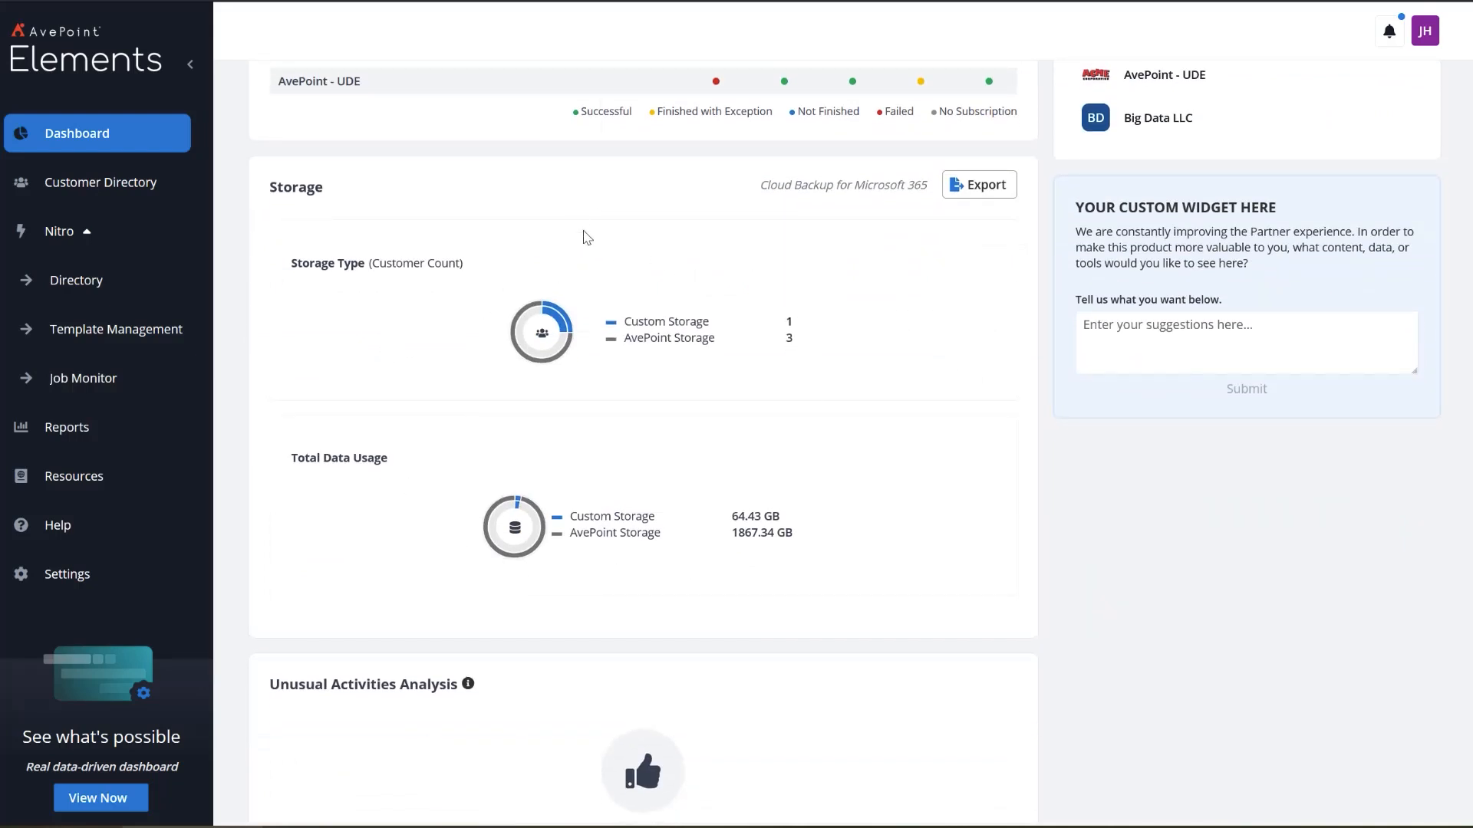
scroll(587, 237, "down", 7)
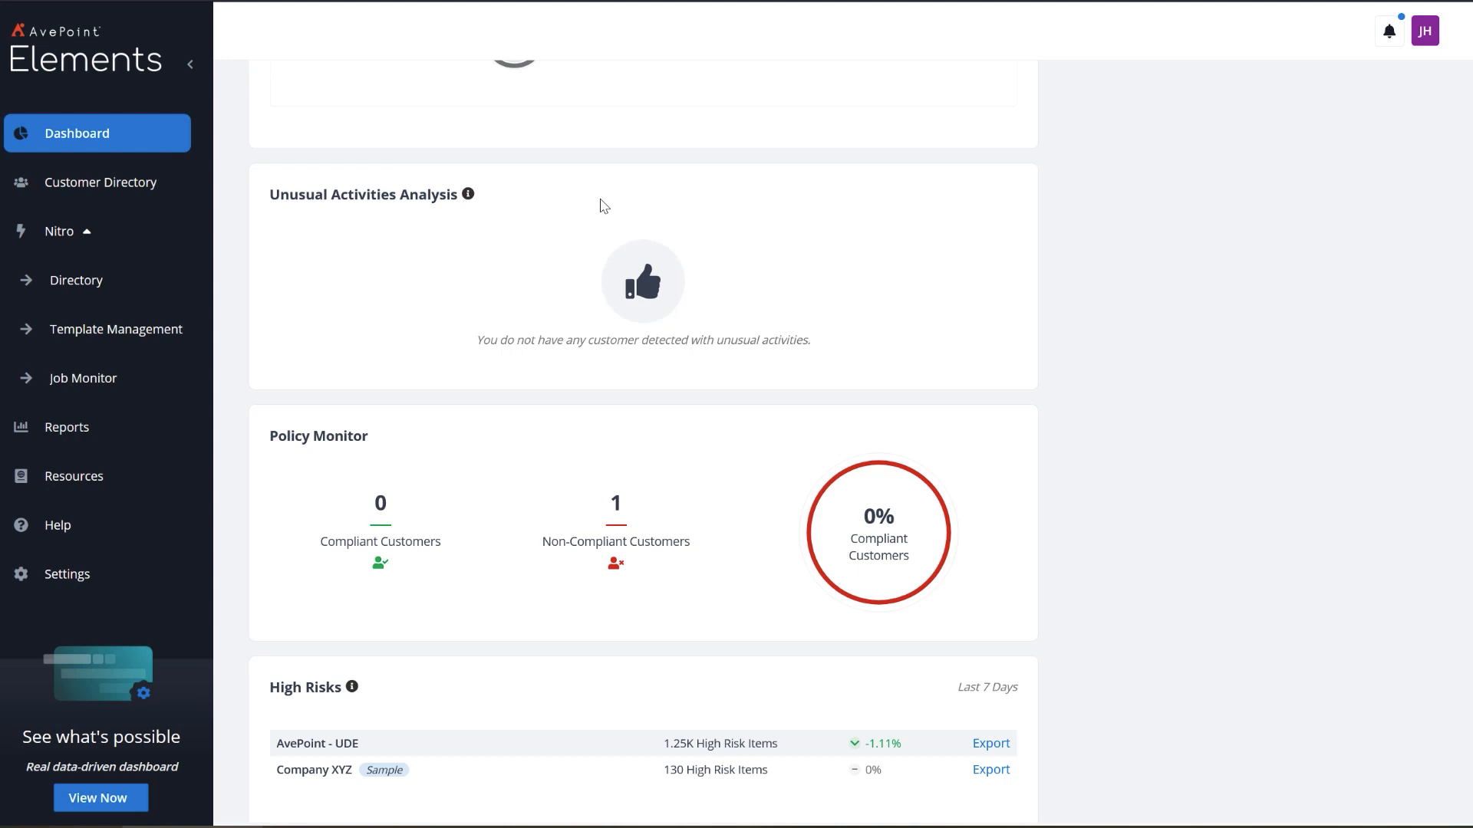
scroll(602, 205, "down", 1)
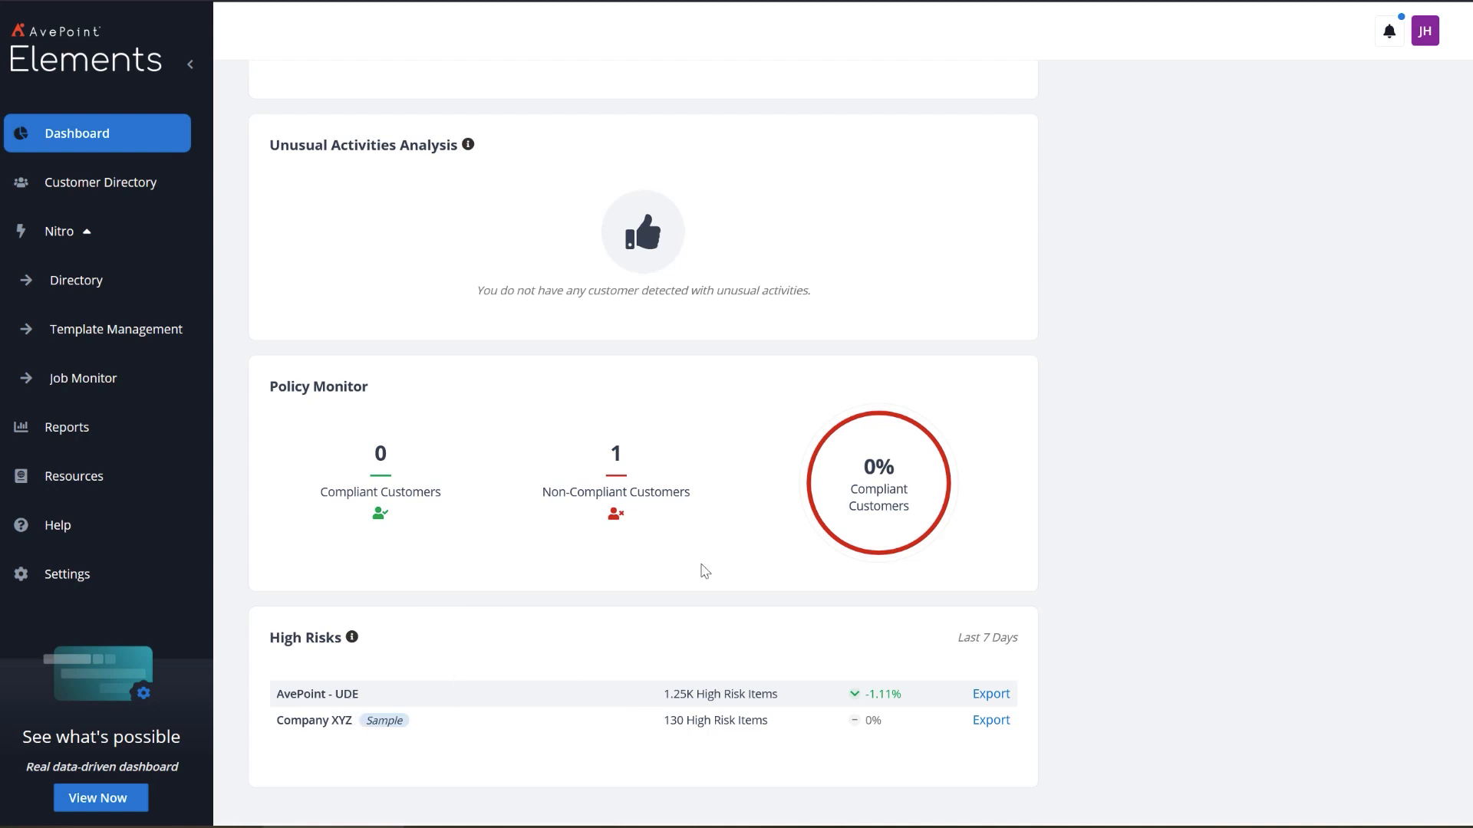
scroll(705, 572, "up", 10)
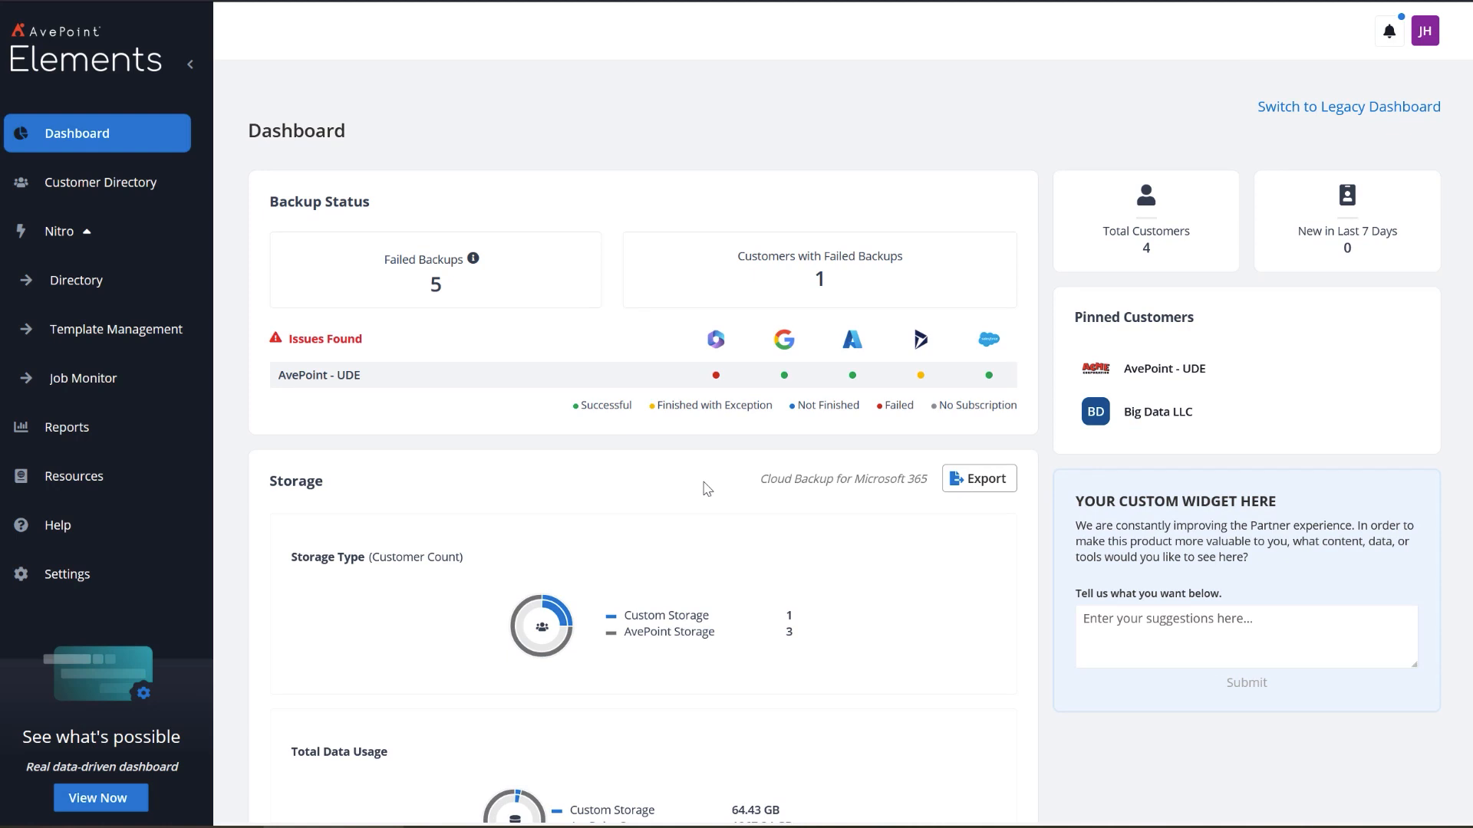
Step: Open the AvePoint - UDE customer from the backup issues list and review its products, subscriptions, policy monitor and risk insights
left_click(322, 375)
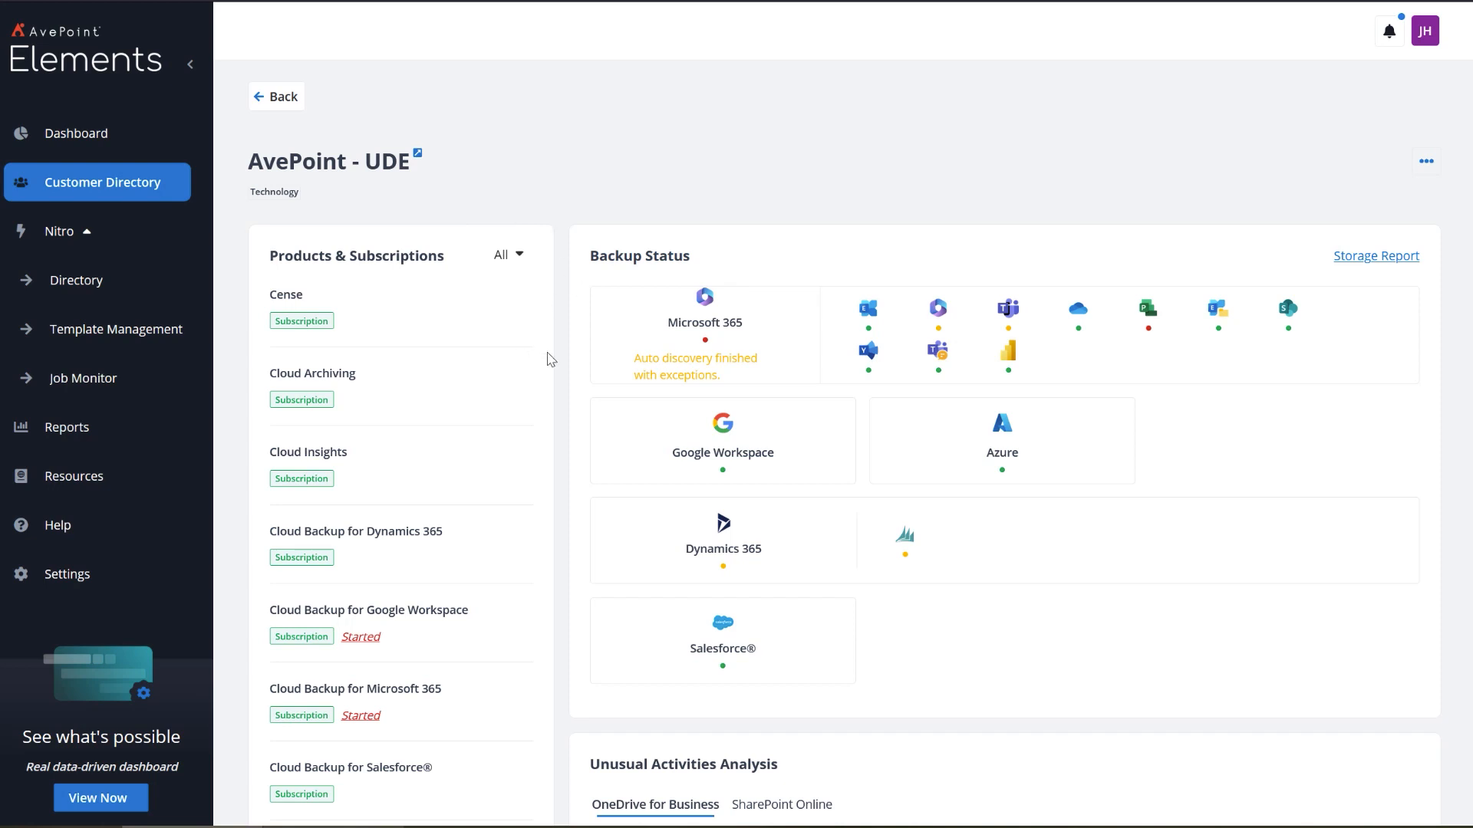
scroll(550, 359, "down", 4)
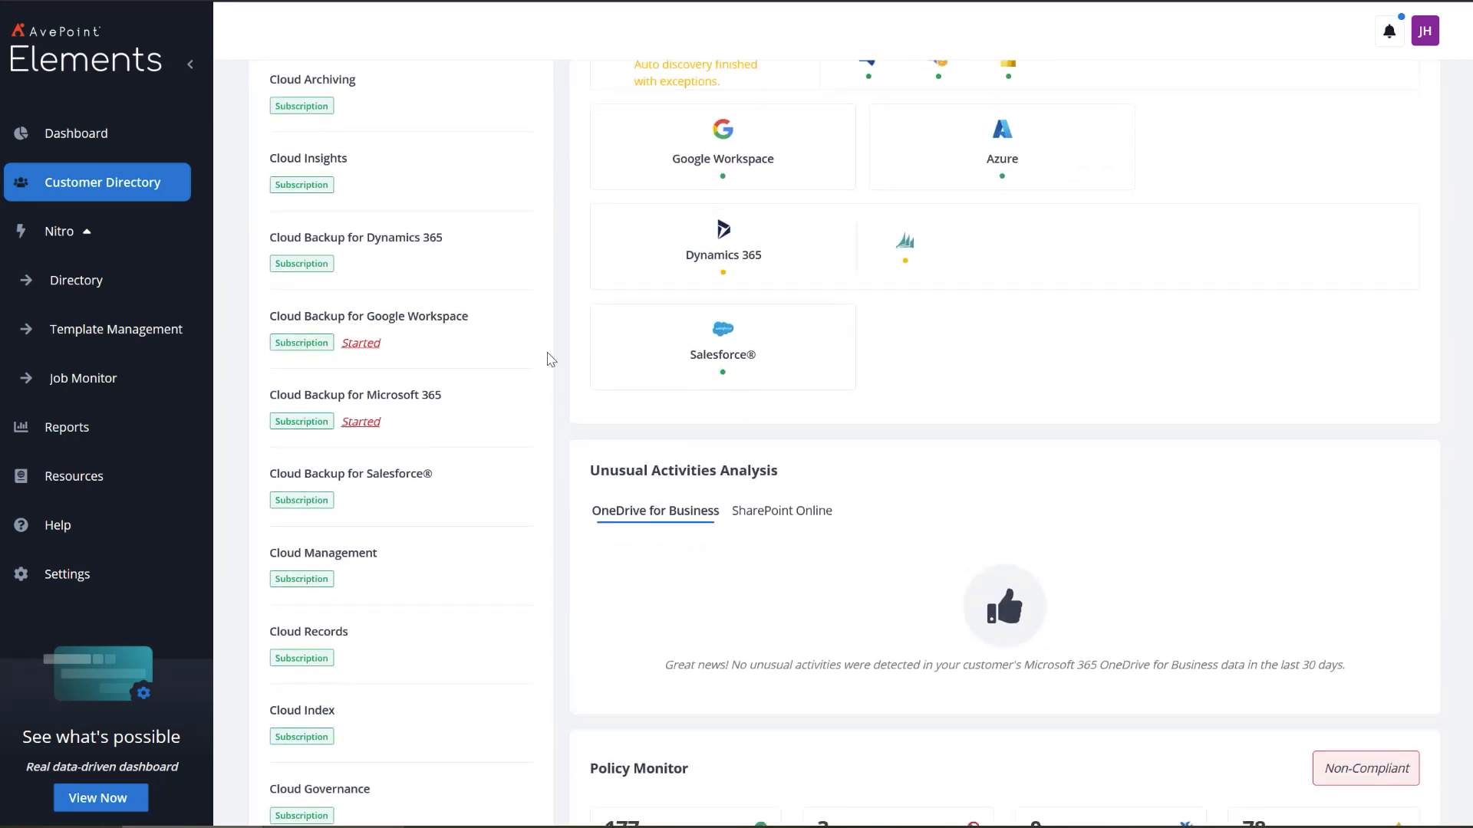
scroll(550, 359, "down", 6)
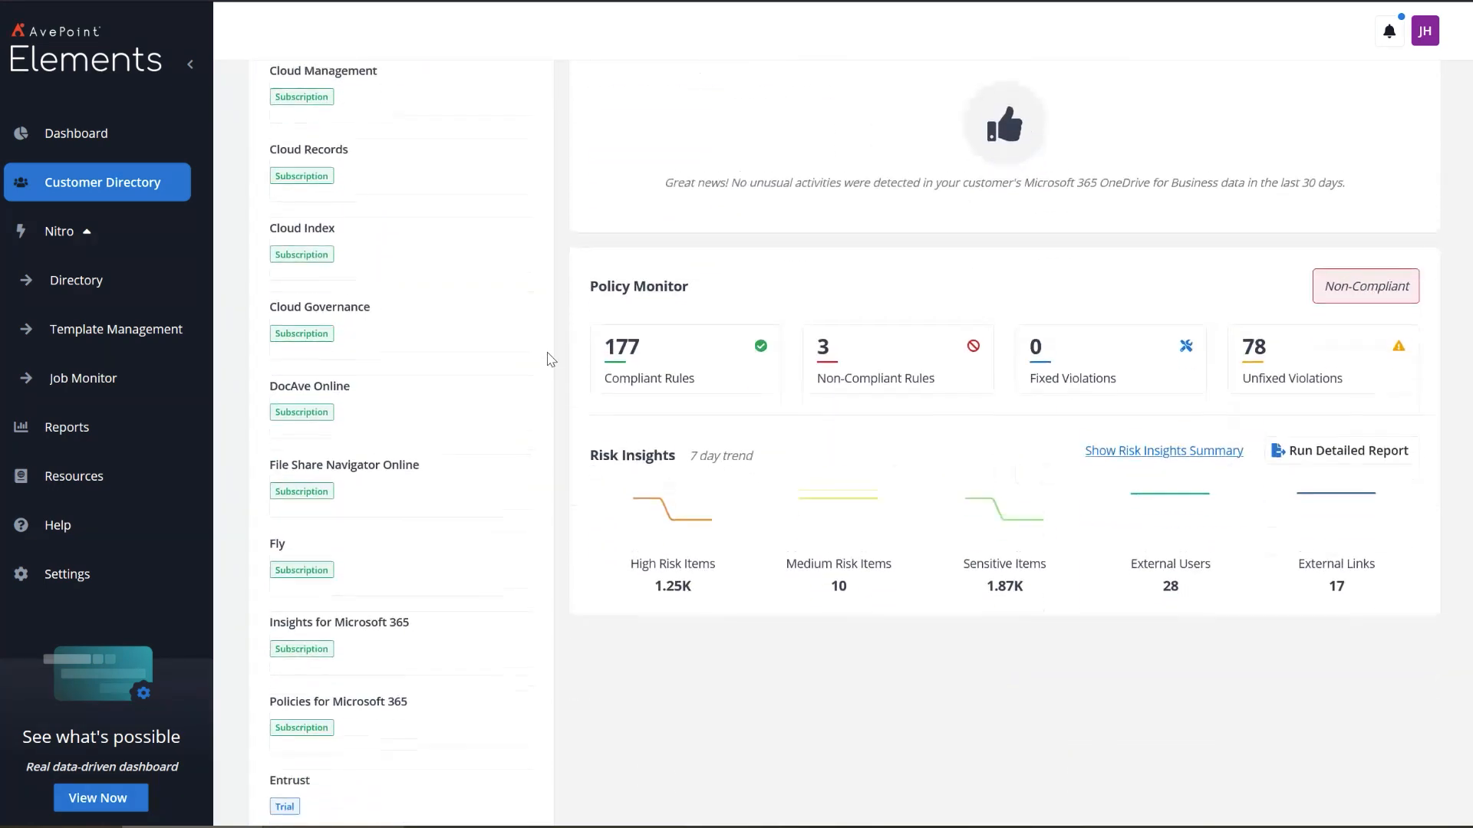
scroll(550, 359, "down", 1)
scroll(550, 359, "down", 4)
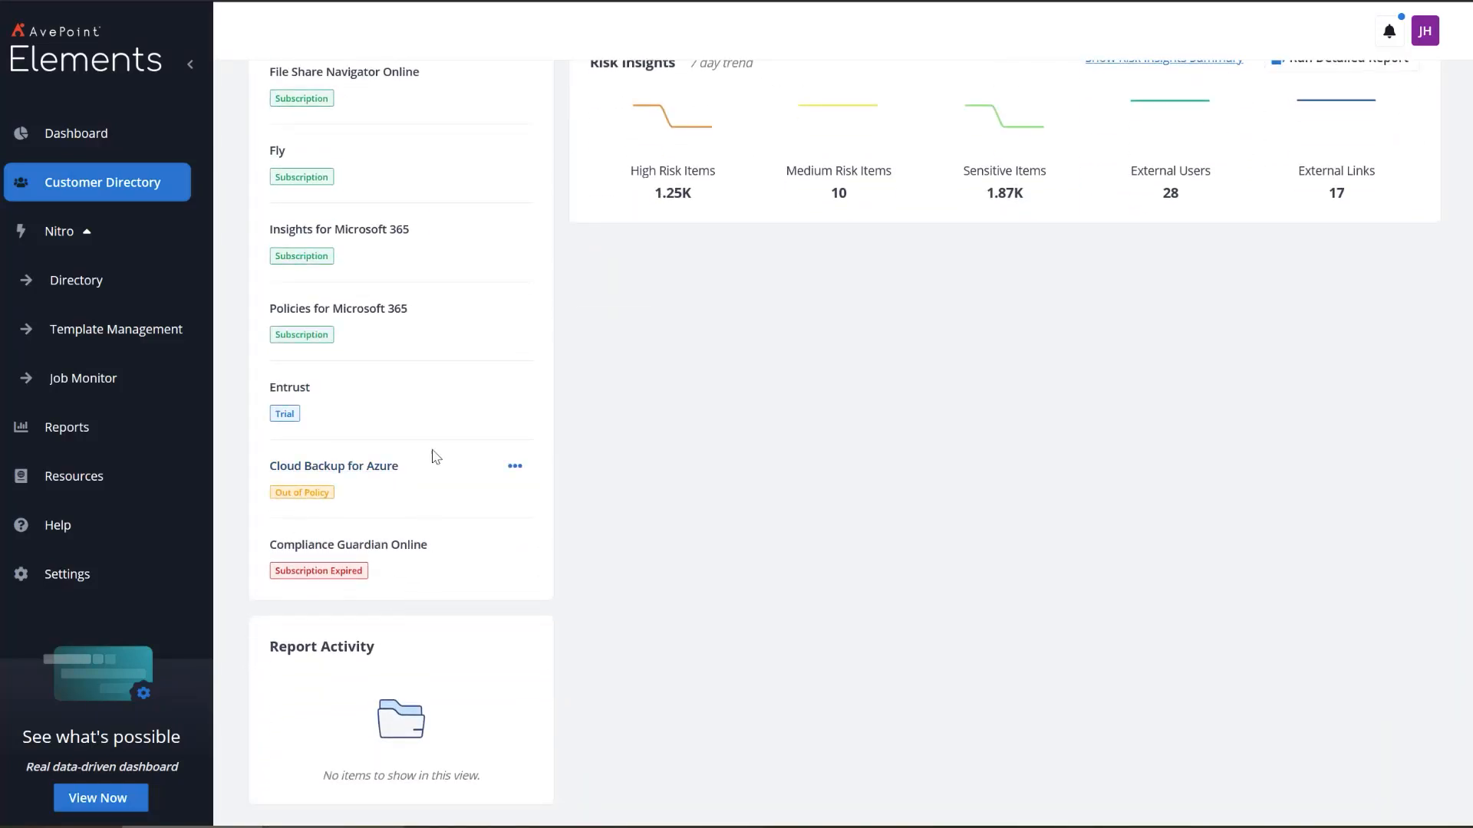
mouse_move(510, 396)
scroll(511, 396, "up", 12)
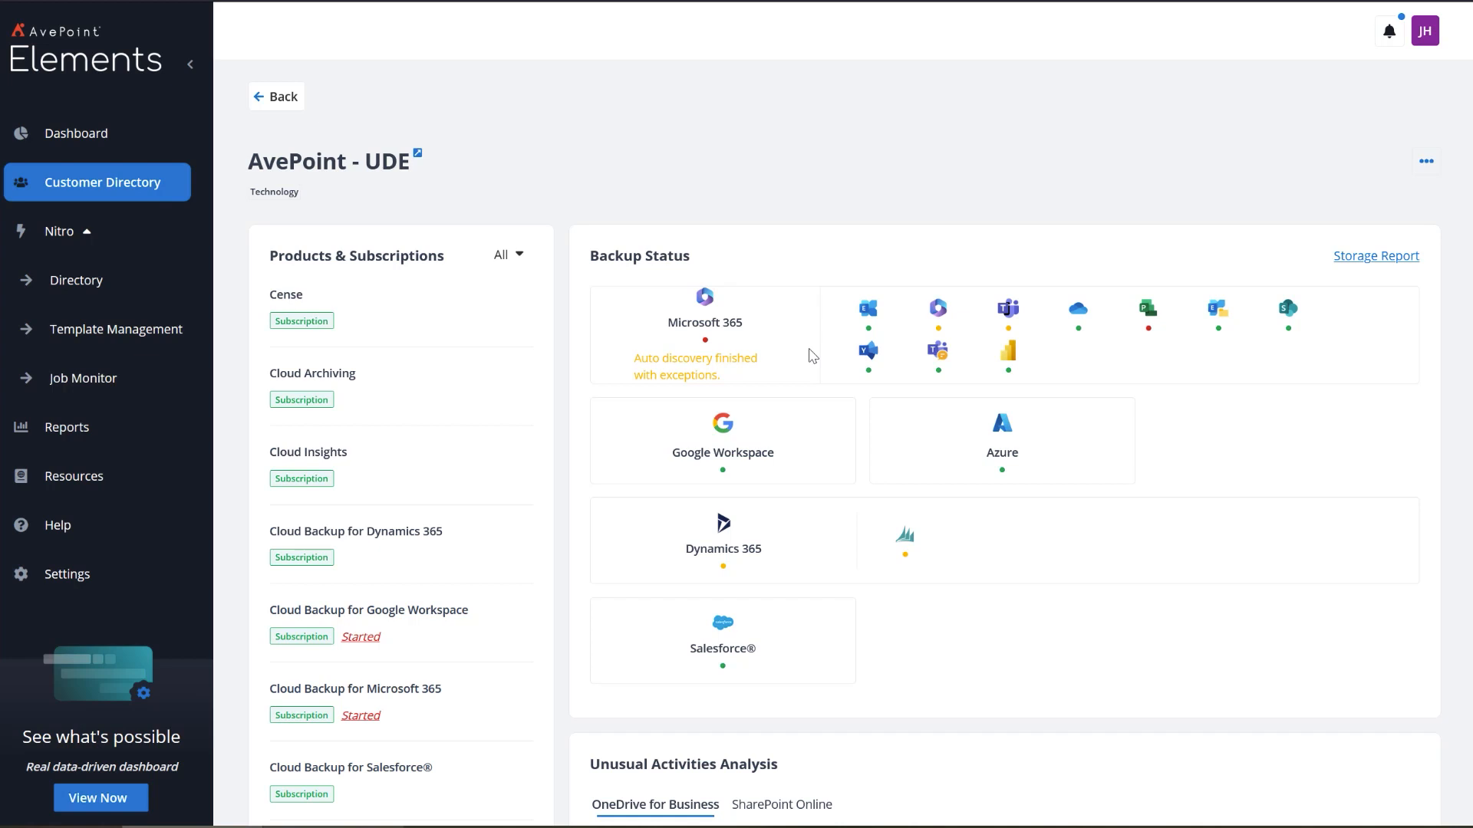
Step: Open more details on the Microsoft 365 Groups backup and inspect its automatic backup job in Cloud Backup's Job Monitor
mouse_move(945, 327)
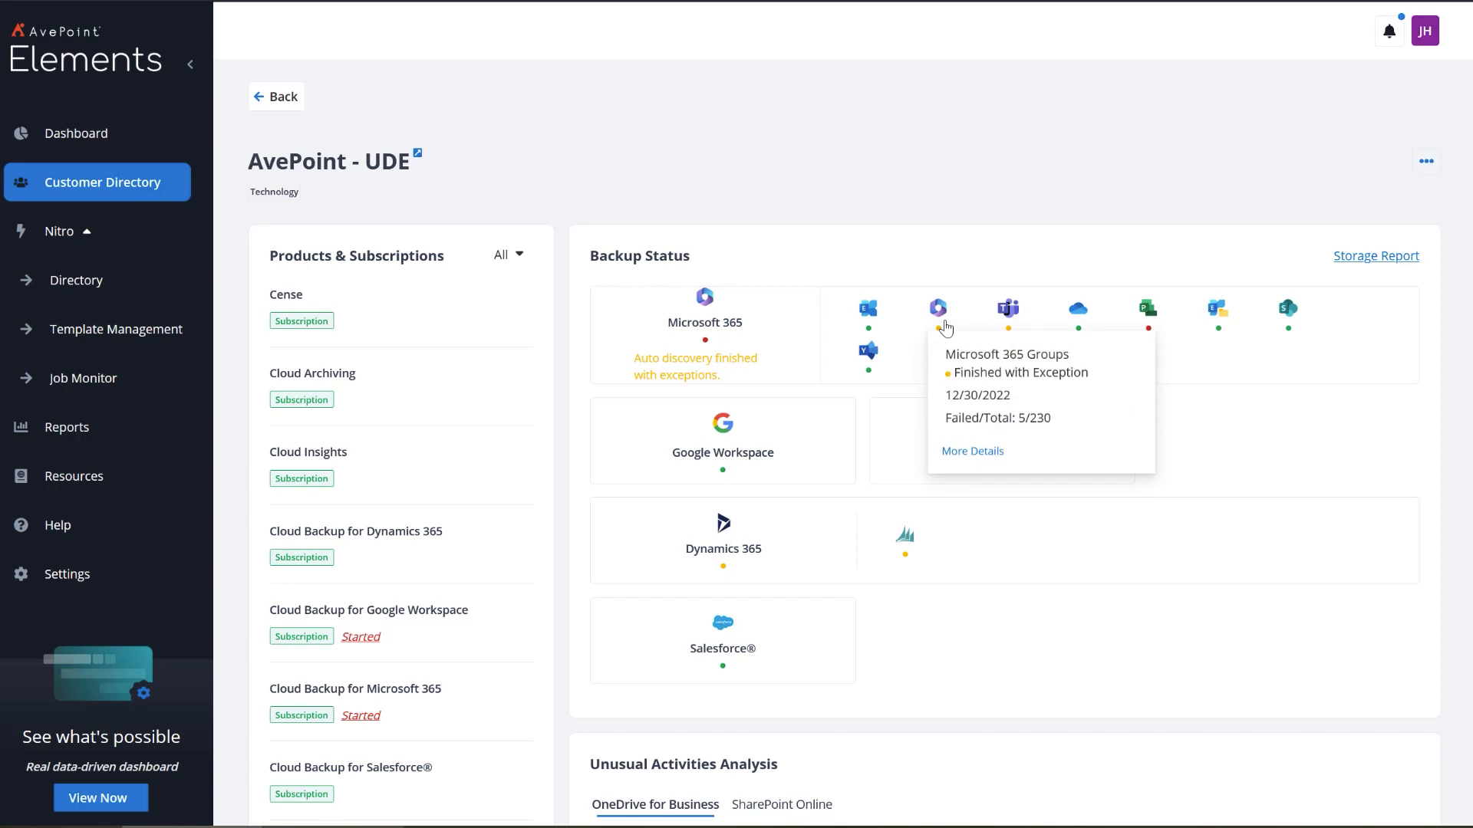
left_click(970, 454)
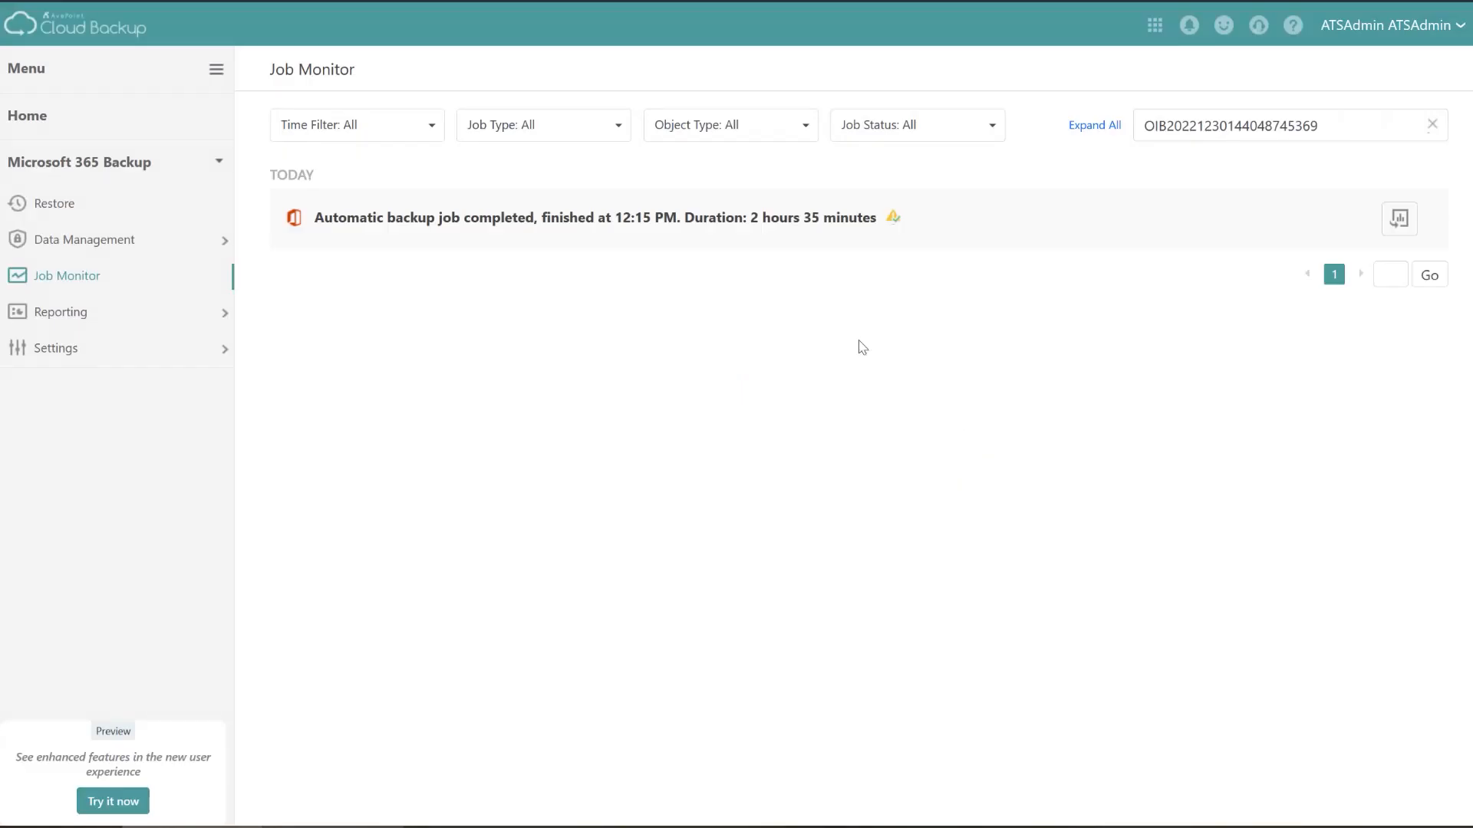
left_click(856, 221)
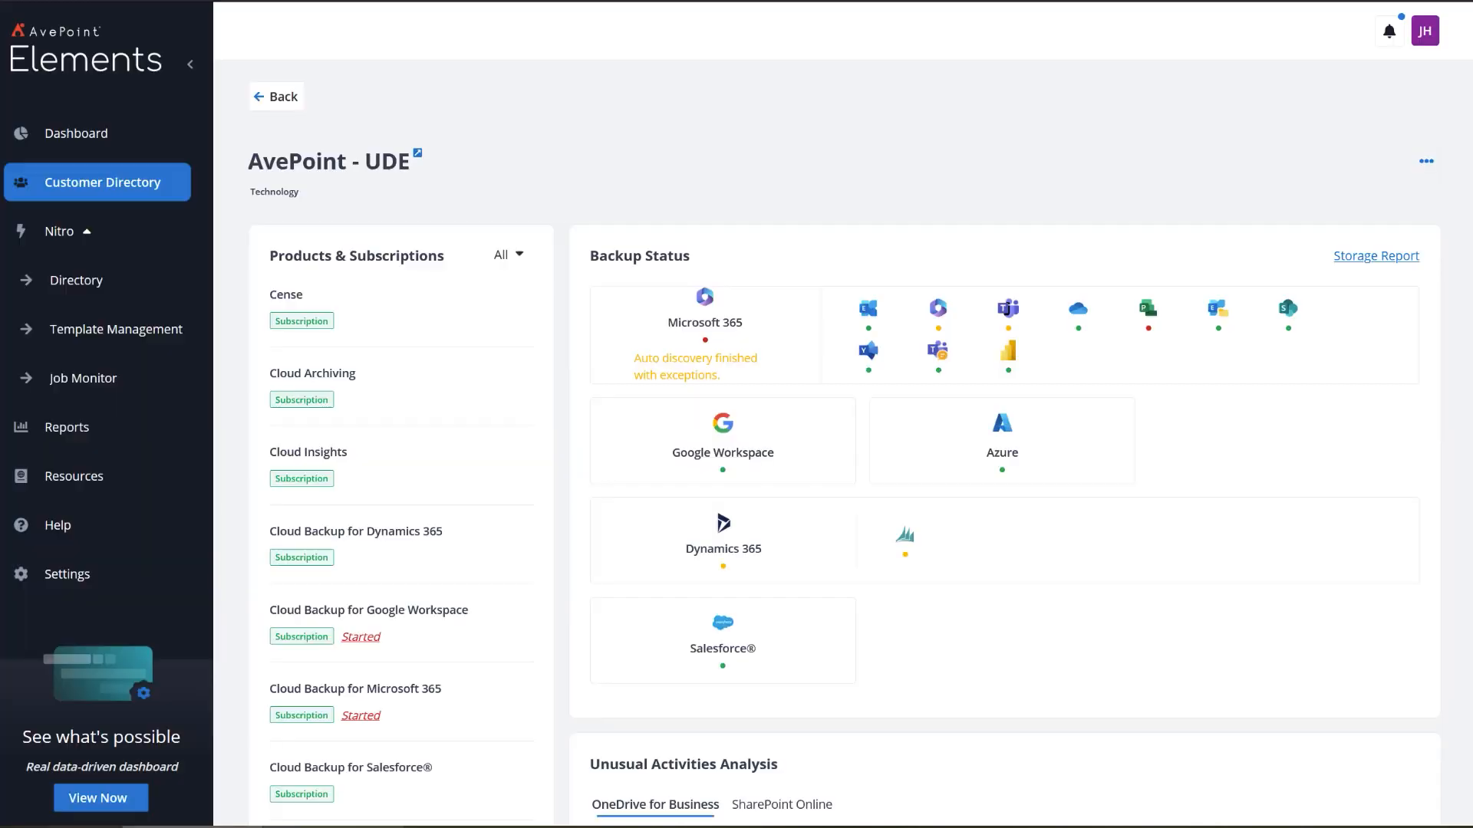
Step: View the Storage Report for AvePoint - UDE and close it
left_click(1390, 258)
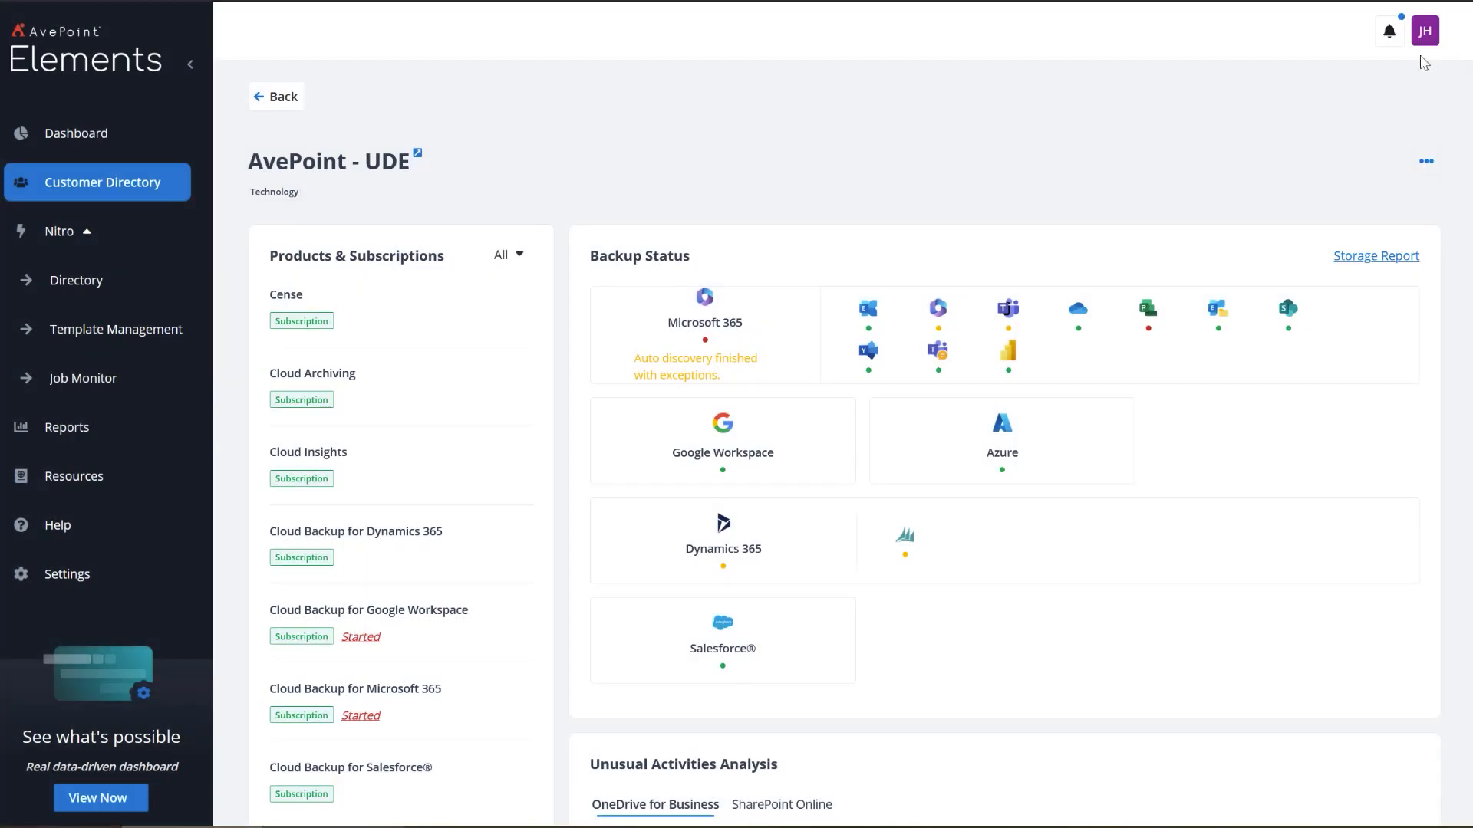
left_click(1456, 46)
Step: Go to the Customer Directory and examine the new-client onboarding options, including the Authorization Link form
left_click(128, 193)
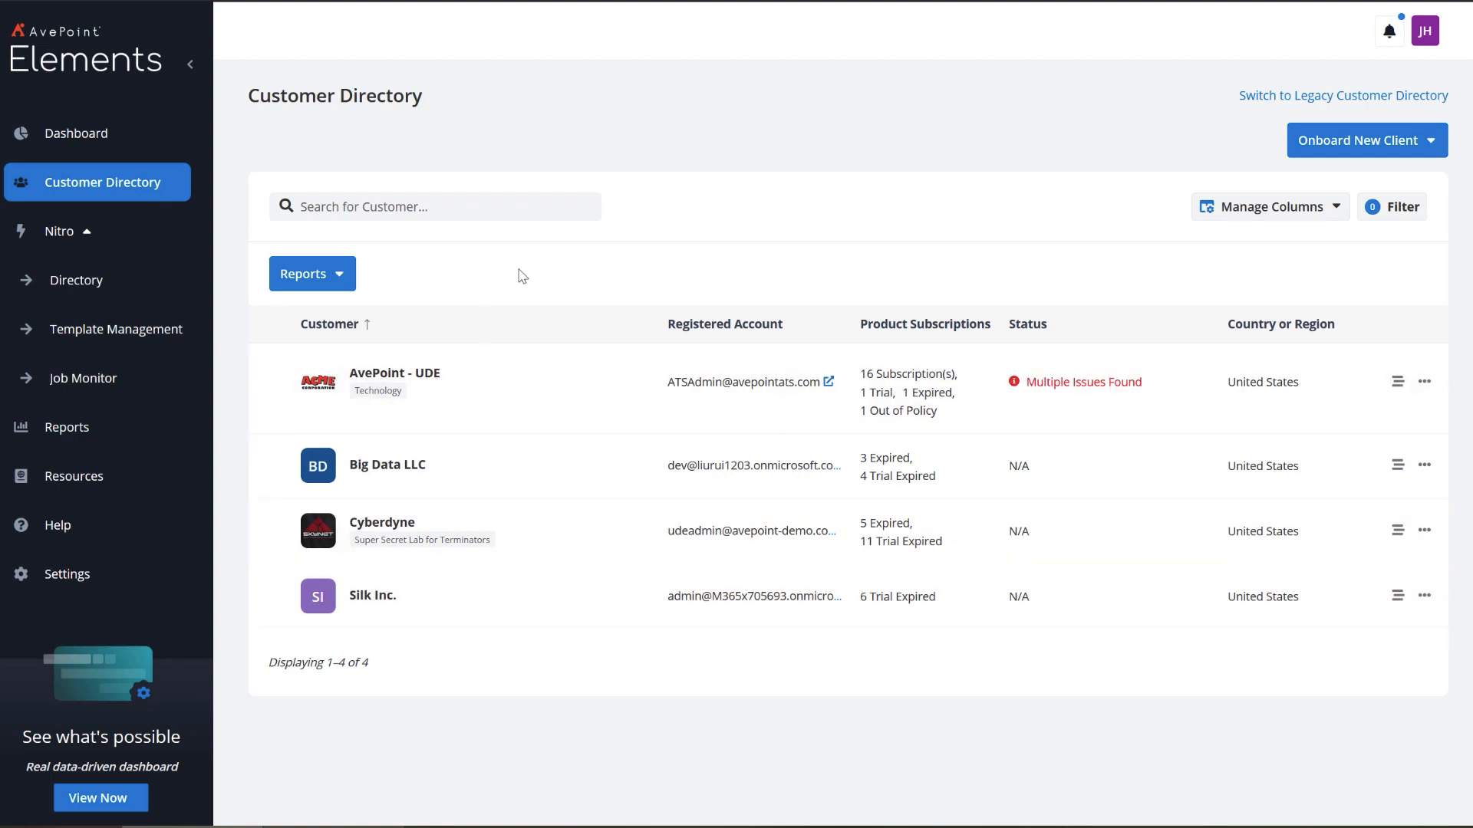
left_click(1431, 146)
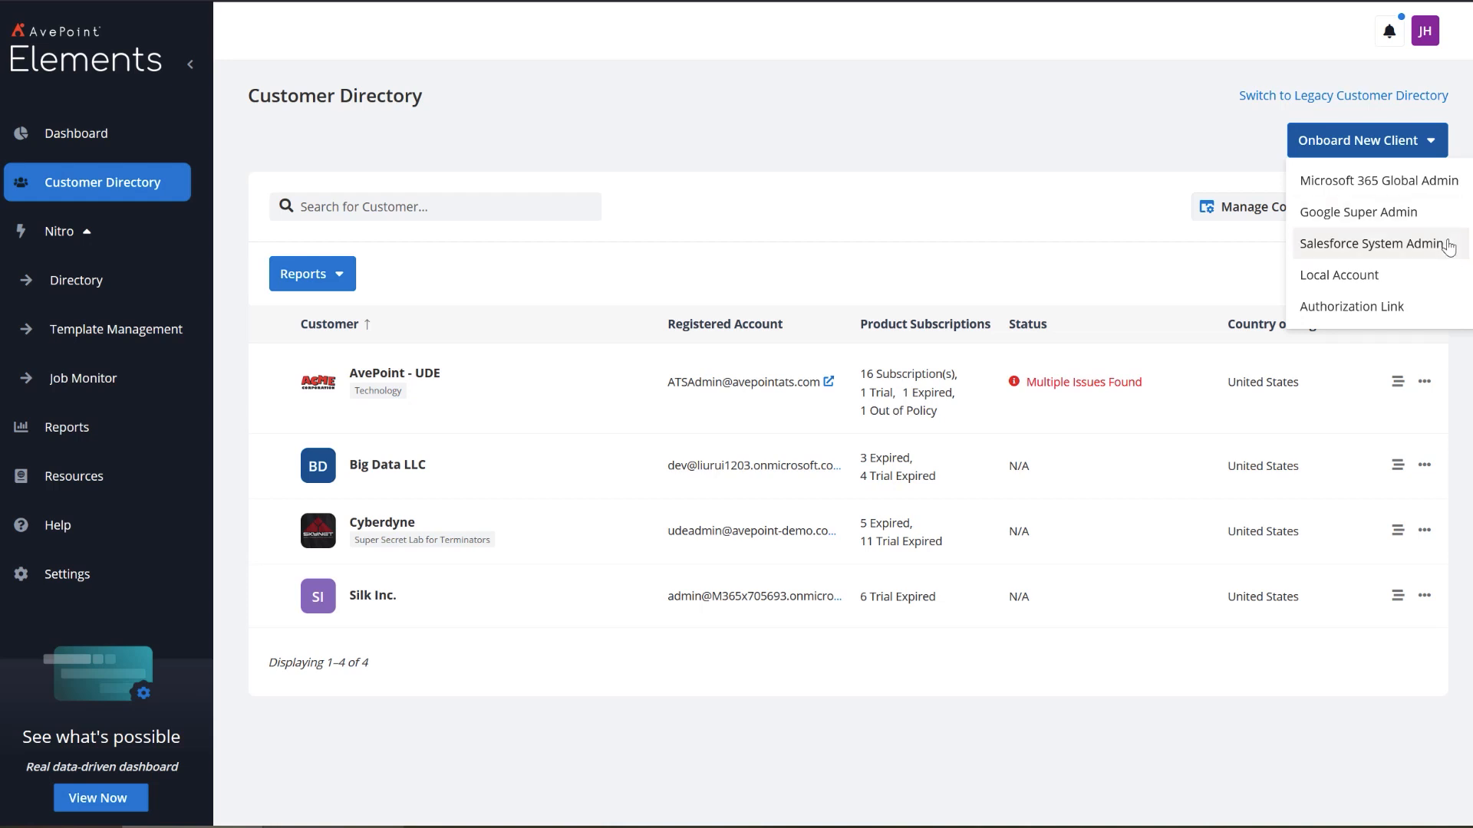
left_click(1425, 315)
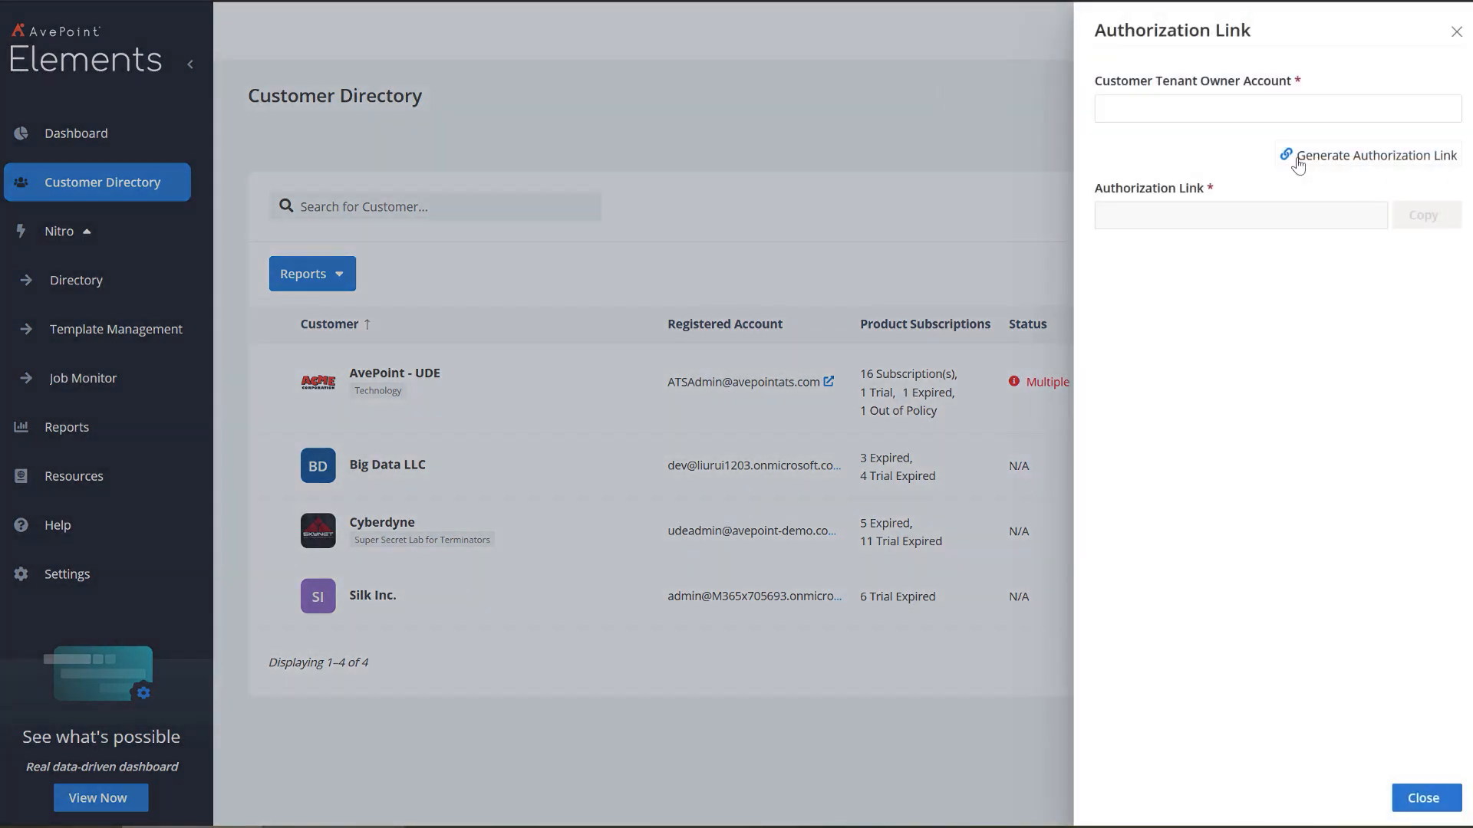
left_click(1272, 111)
left_click(1456, 31)
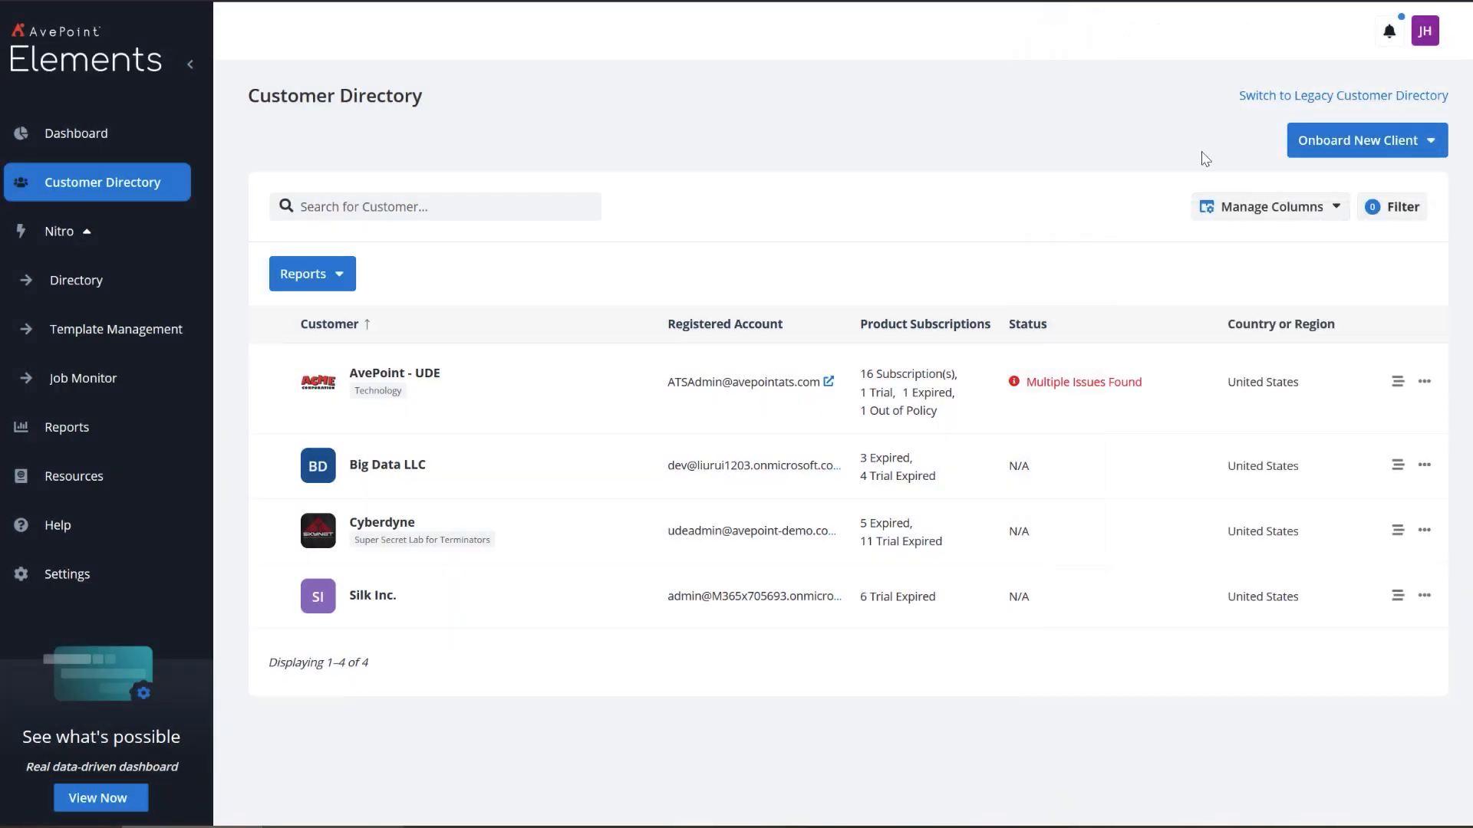
left_click(1415, 149)
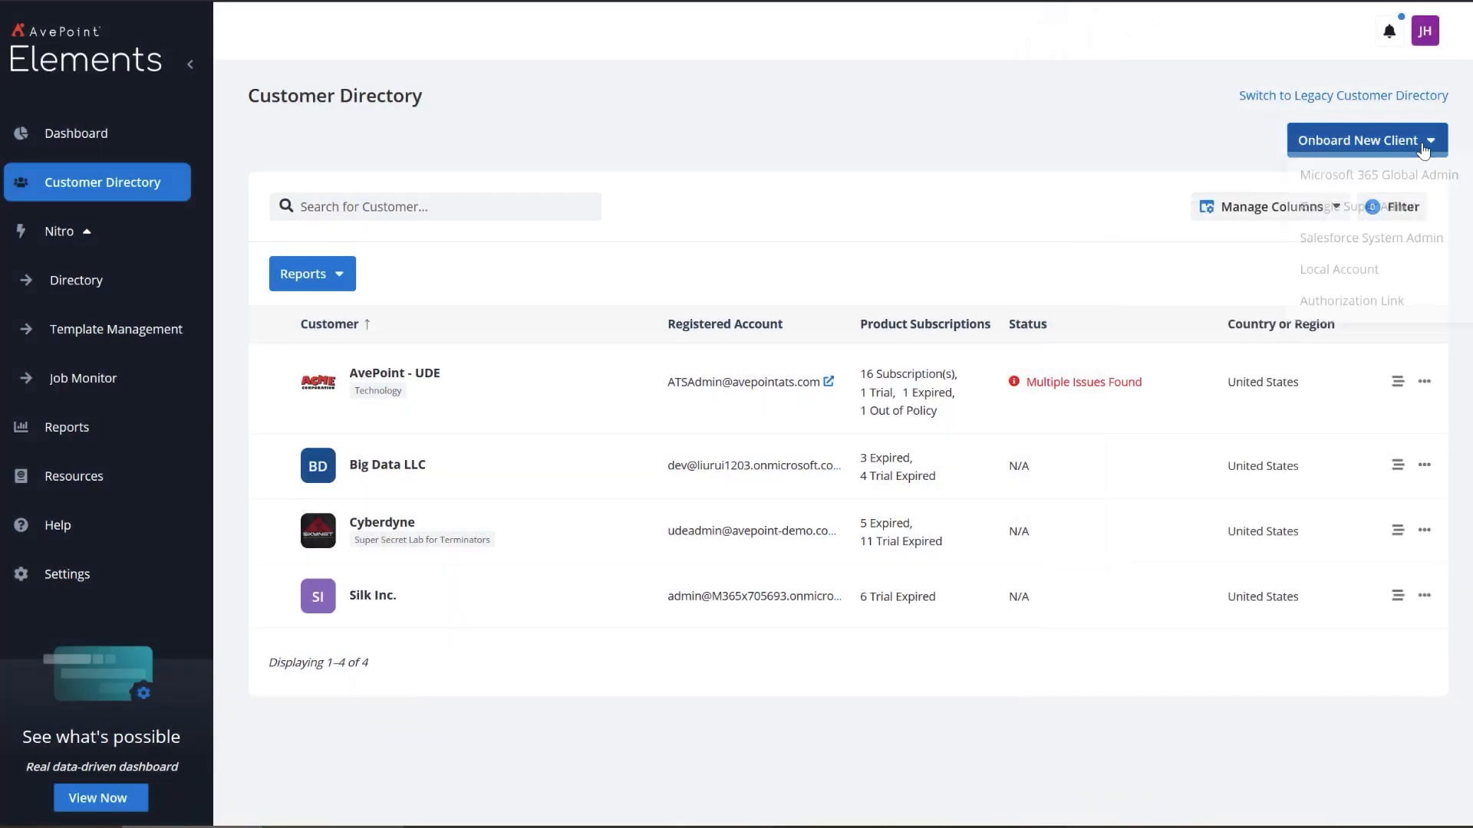
left_click(1166, 144)
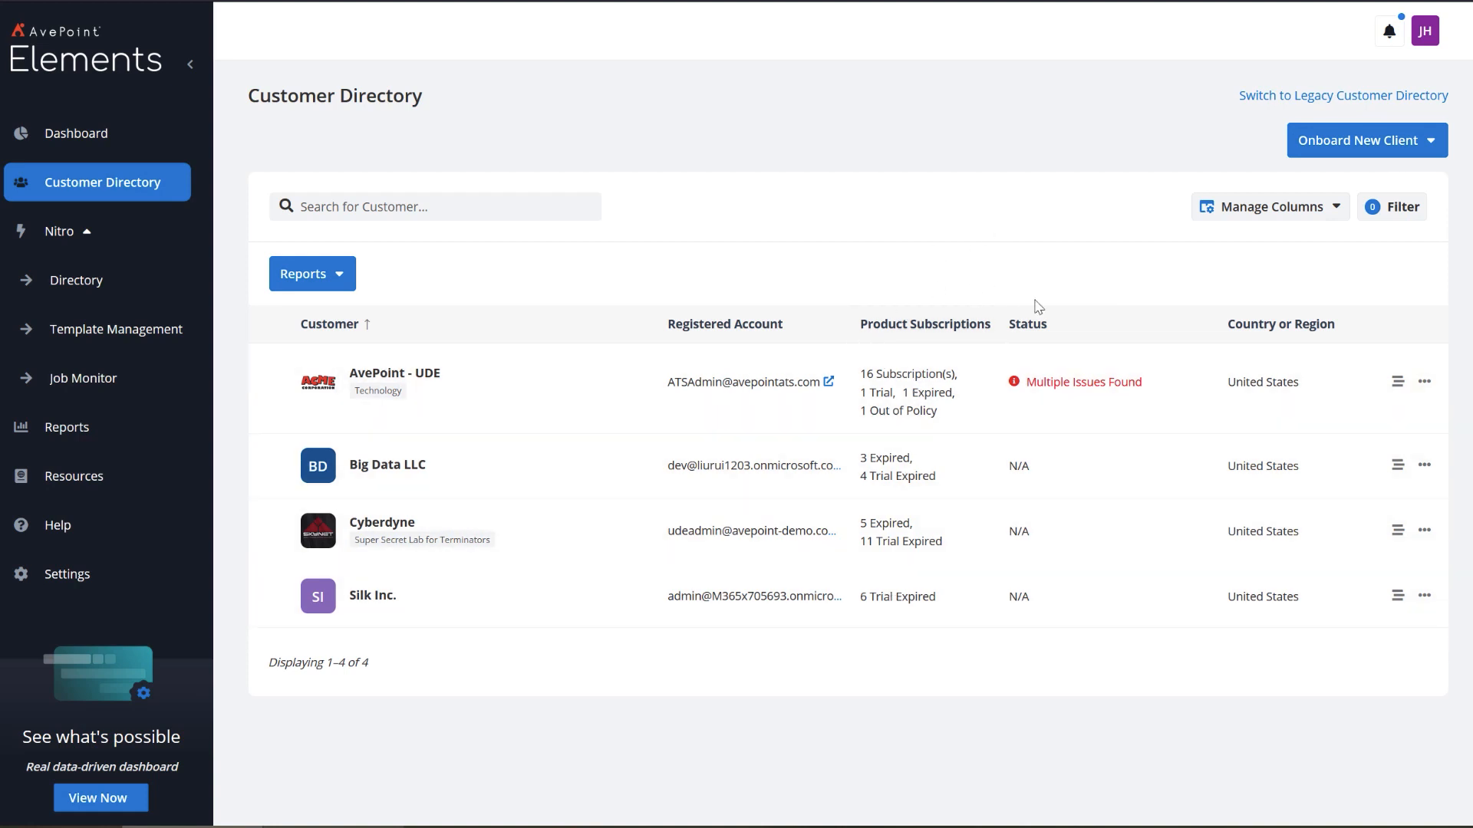
Step: Open the issues found for AvePoint - UDE from the Customer Directory and return to the customer list
left_click(1080, 394)
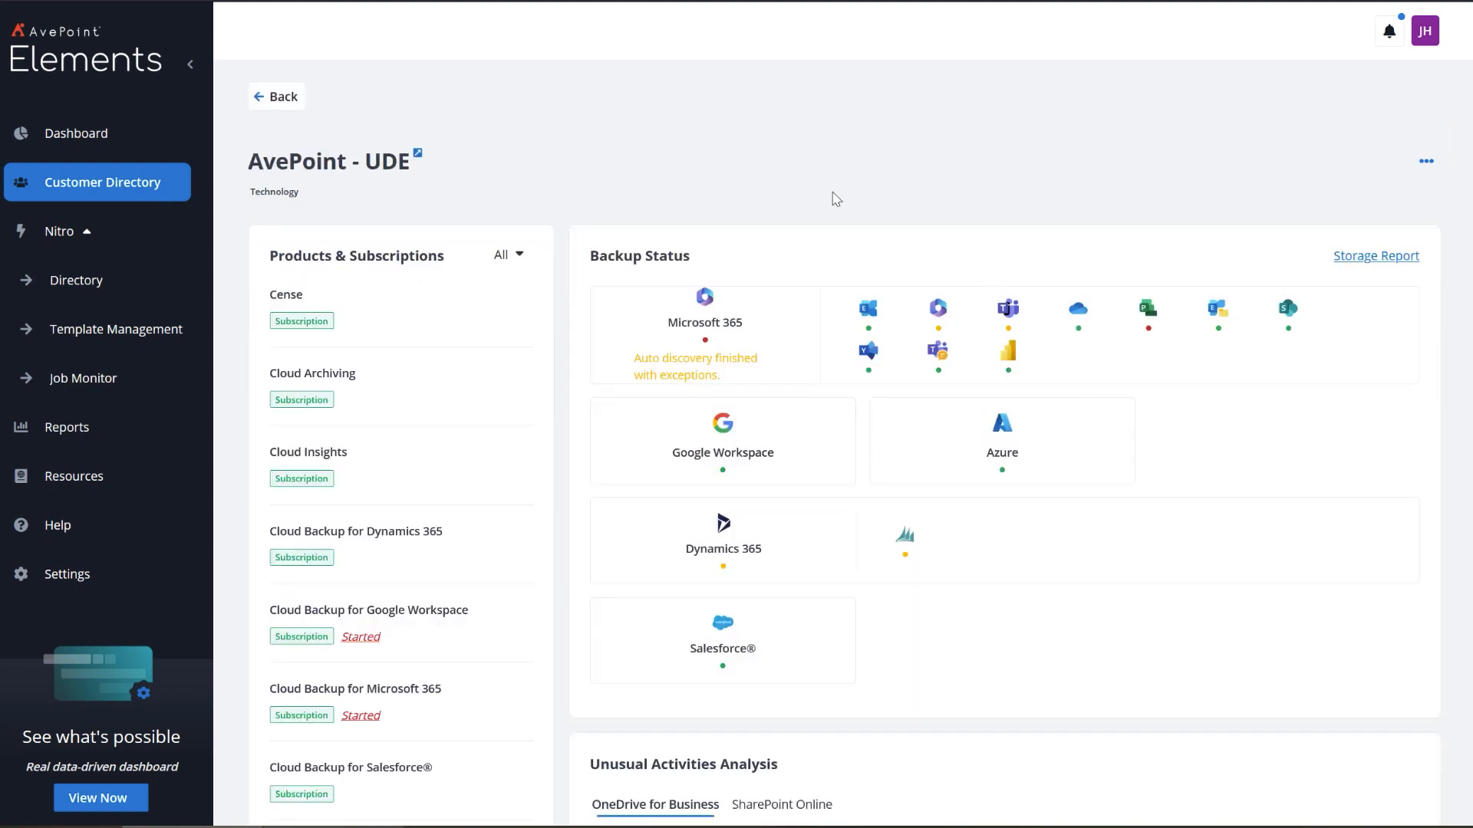
left_click(37, 2)
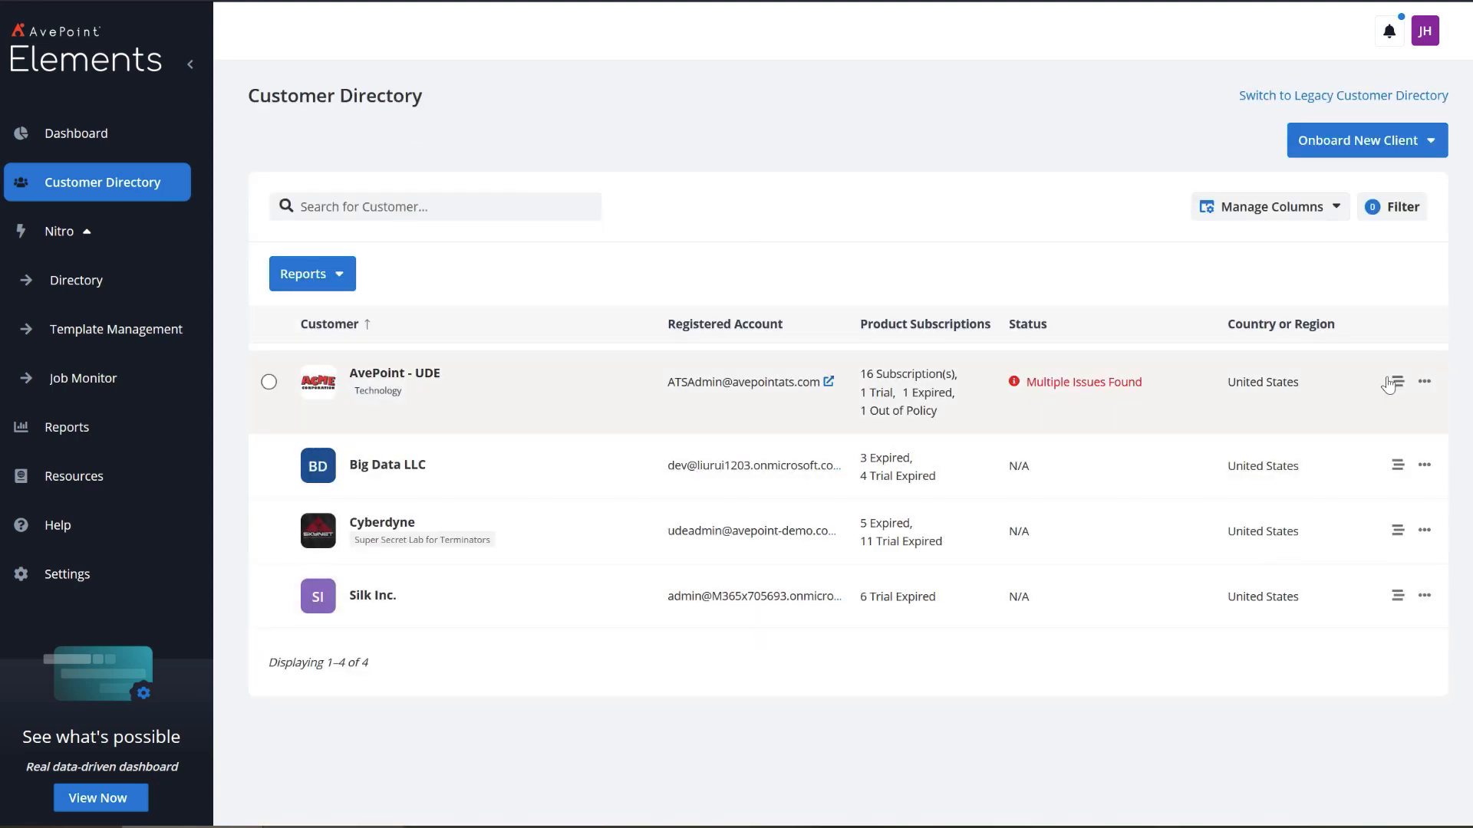
Step: Examine the product list and the customer management actions available for AvePoint - UDE
left_click(1399, 387)
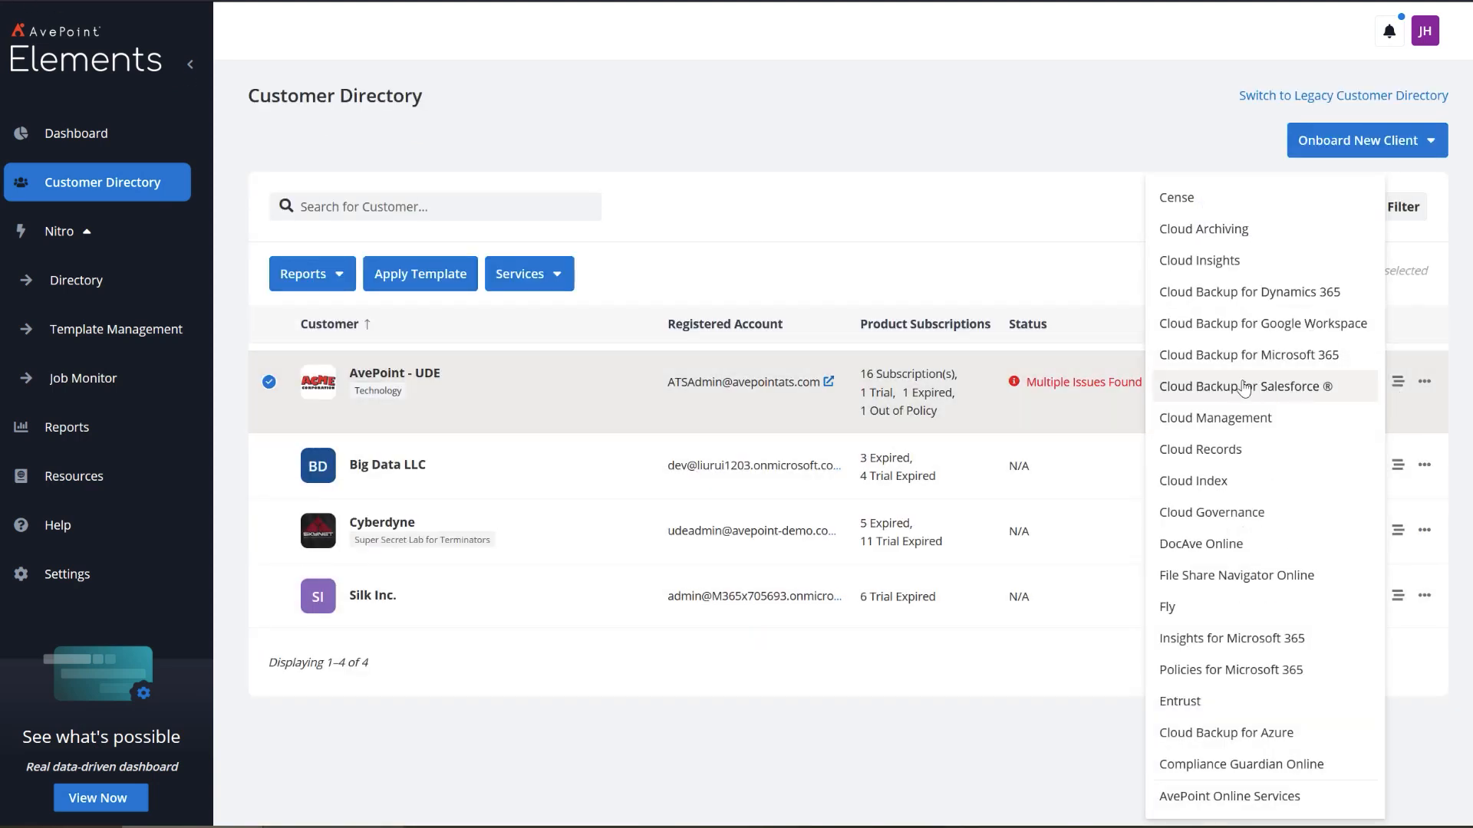
left_click(1218, 241)
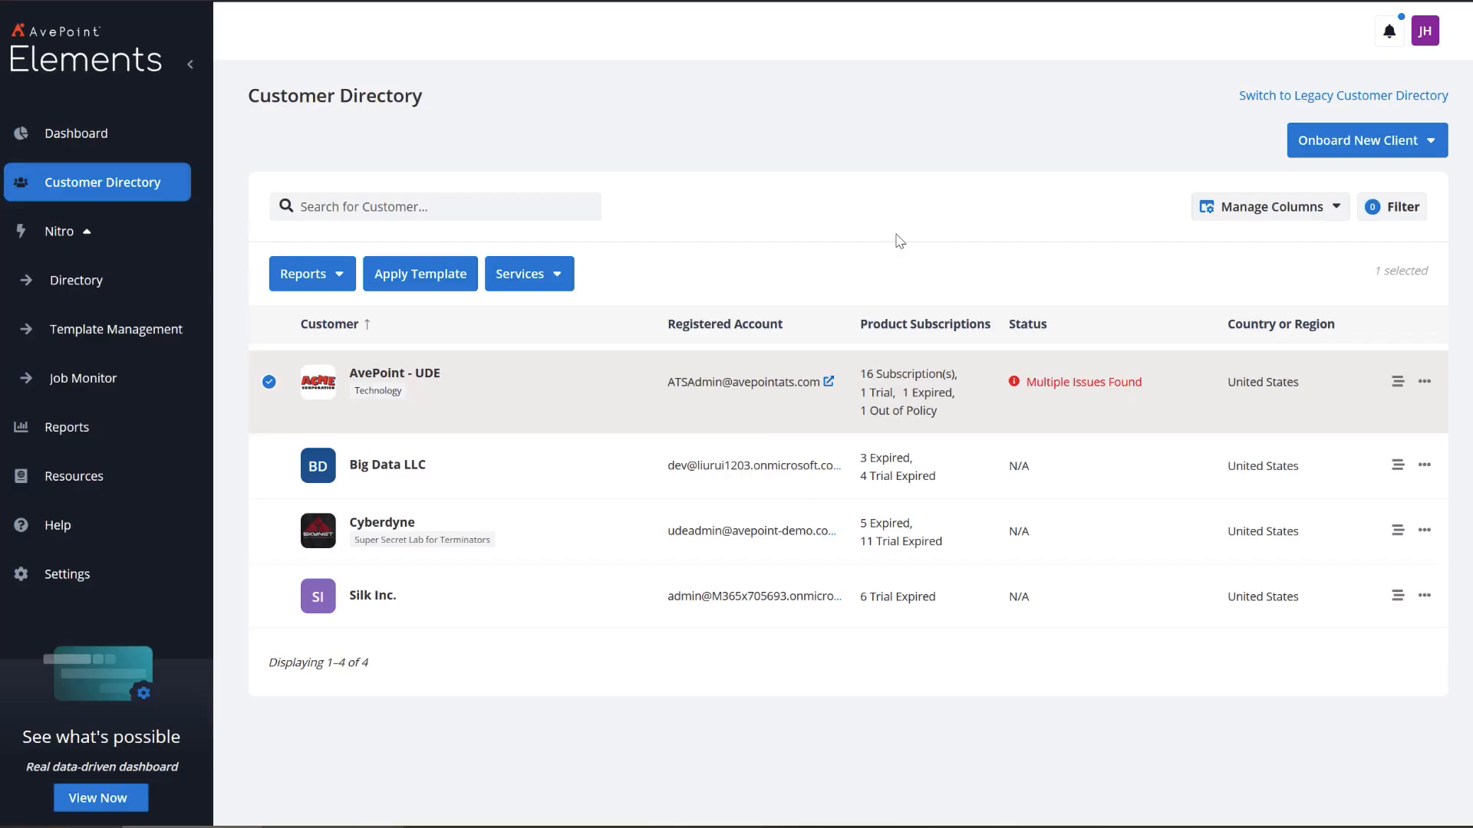
left_click(1423, 382)
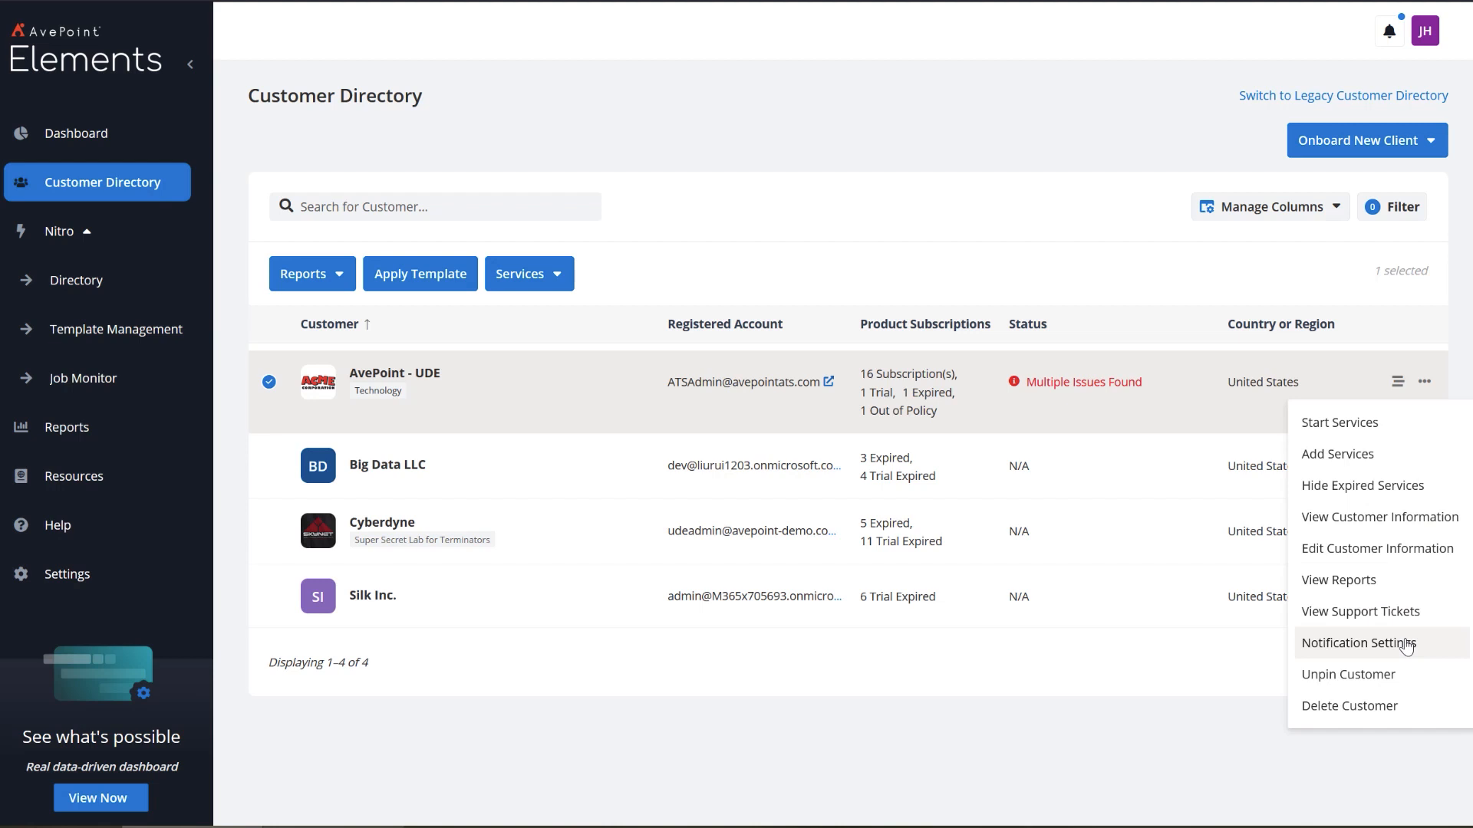
left_click(988, 229)
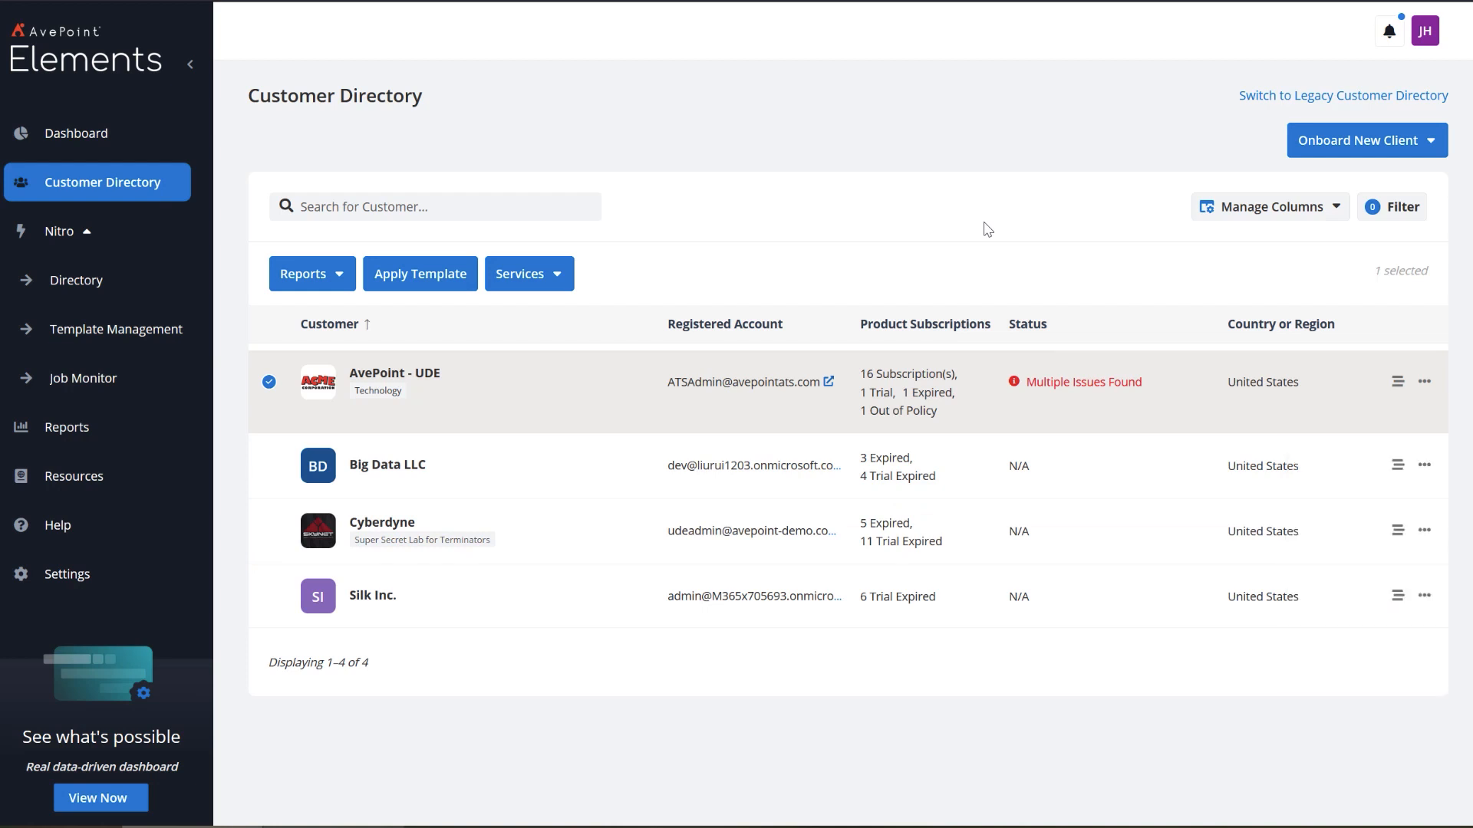
Step: Examine the service options and exportable reports offered for the selected AvePoint - UDE customer
left_click(559, 277)
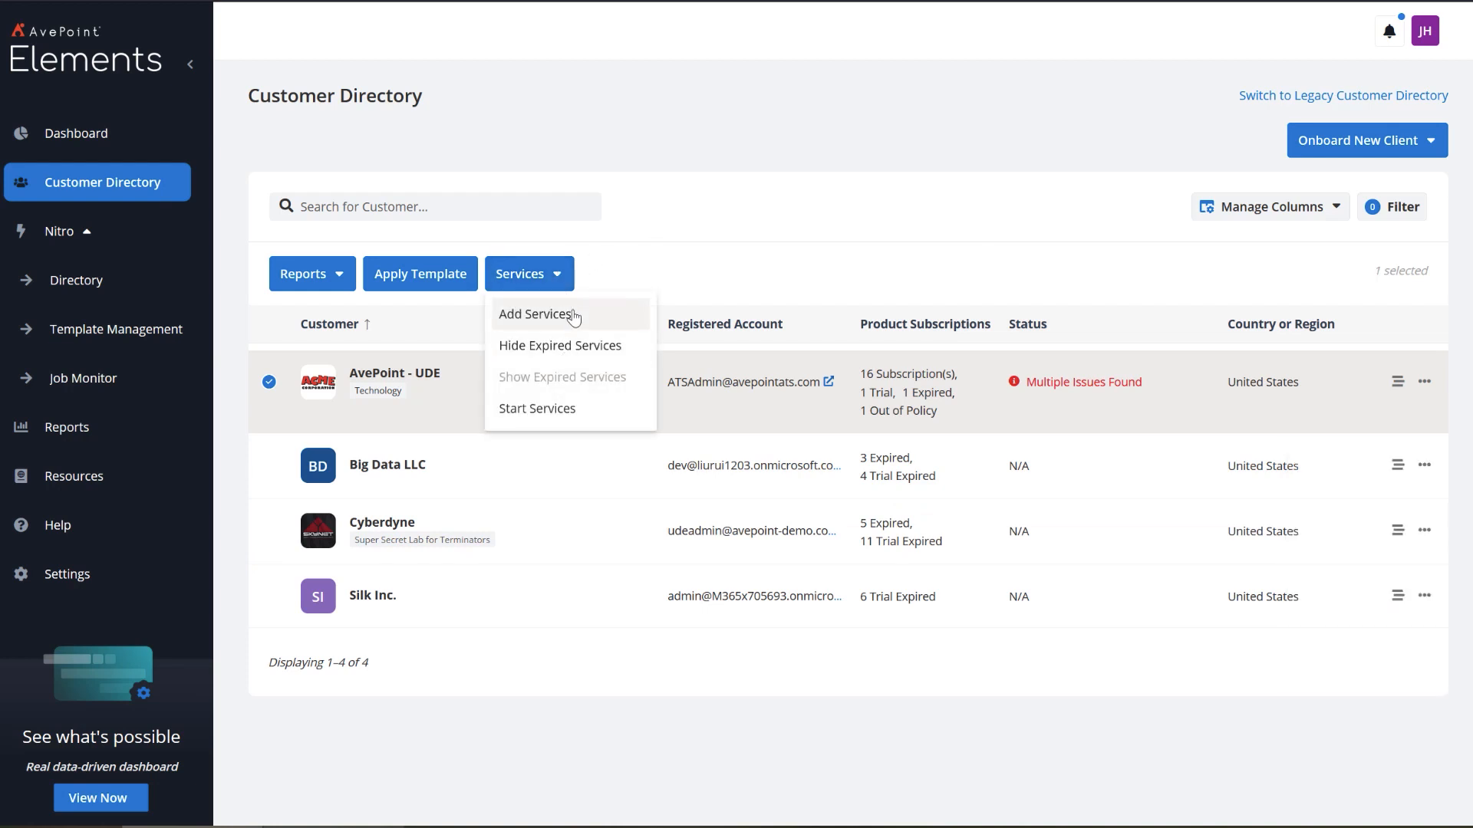
left_click(668, 252)
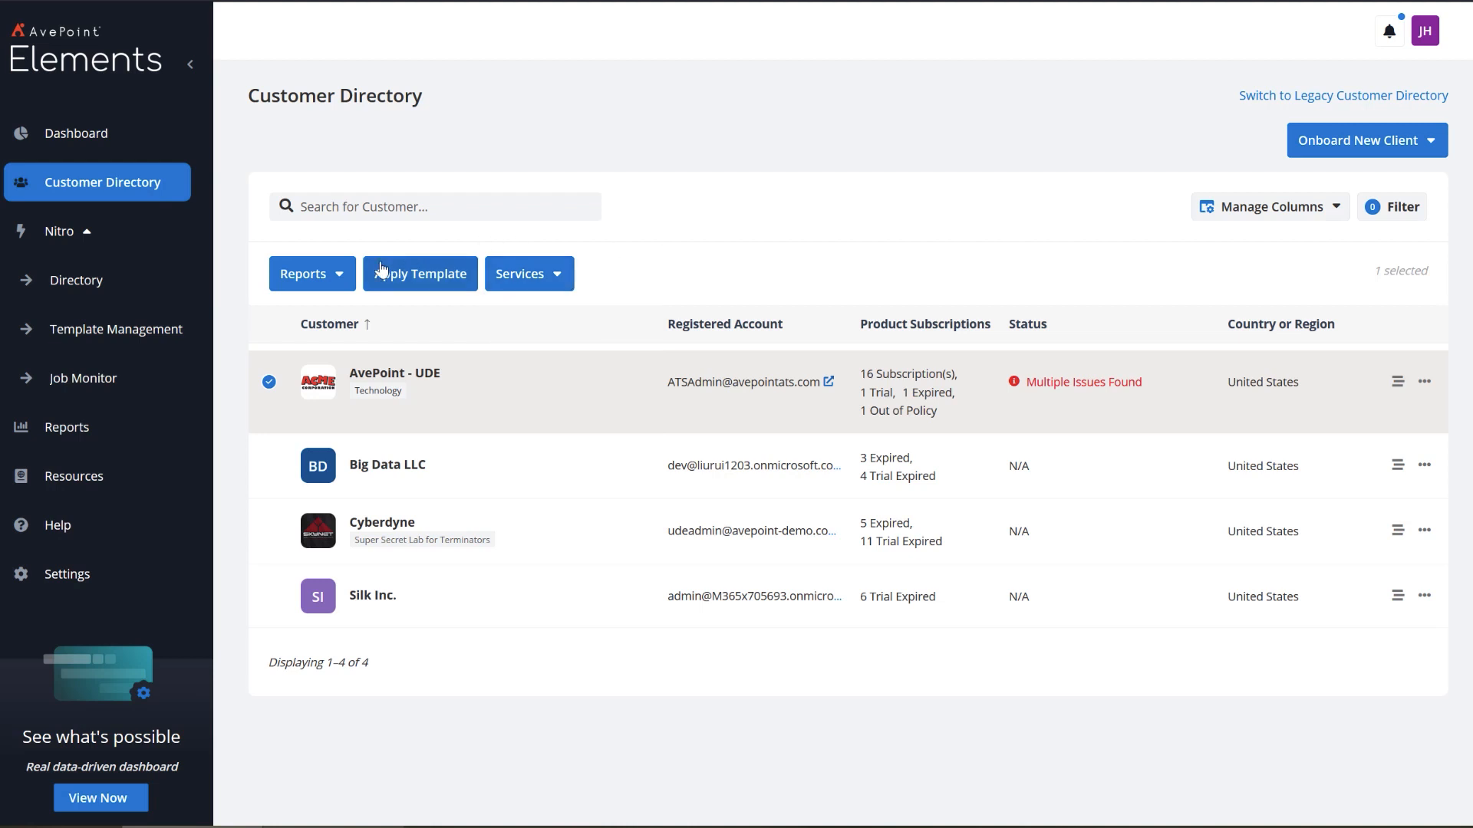
left_click(343, 280)
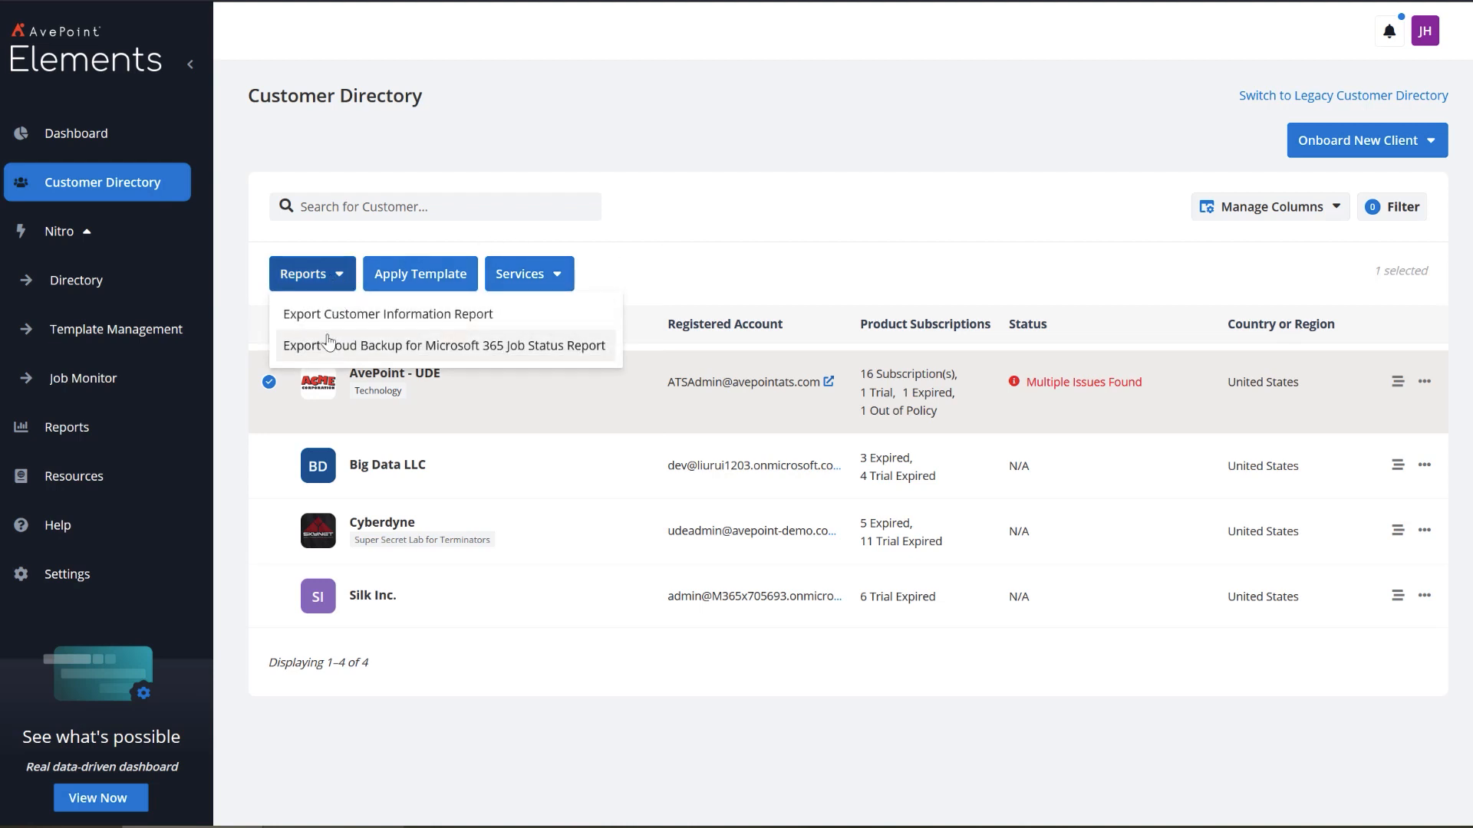
left_click(346, 244)
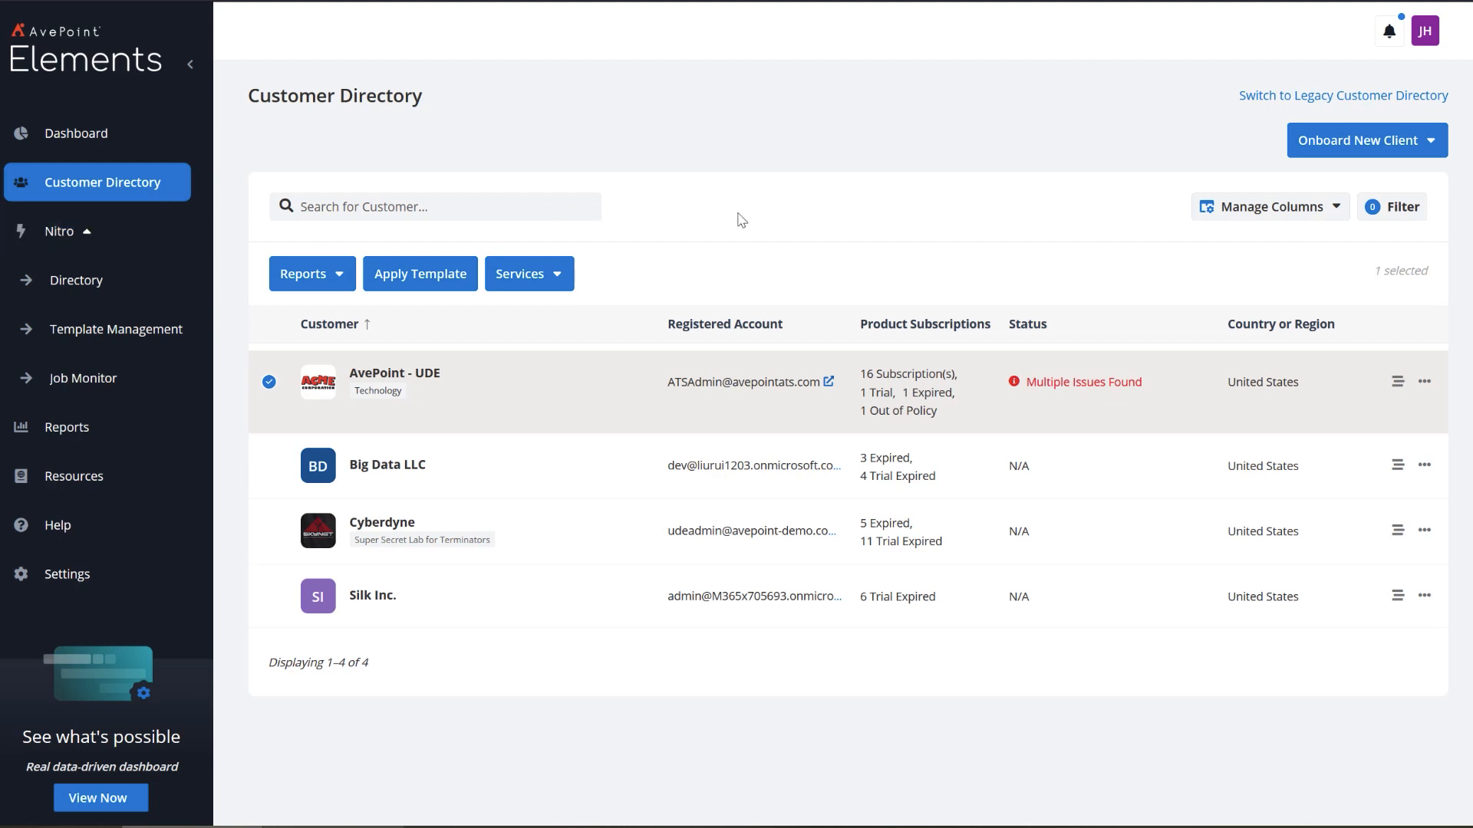
Step: Start onboarding a new client as Microsoft 365 Global Admin, signing in with the tenant administrator's e-mail and account password
left_click(1361, 140)
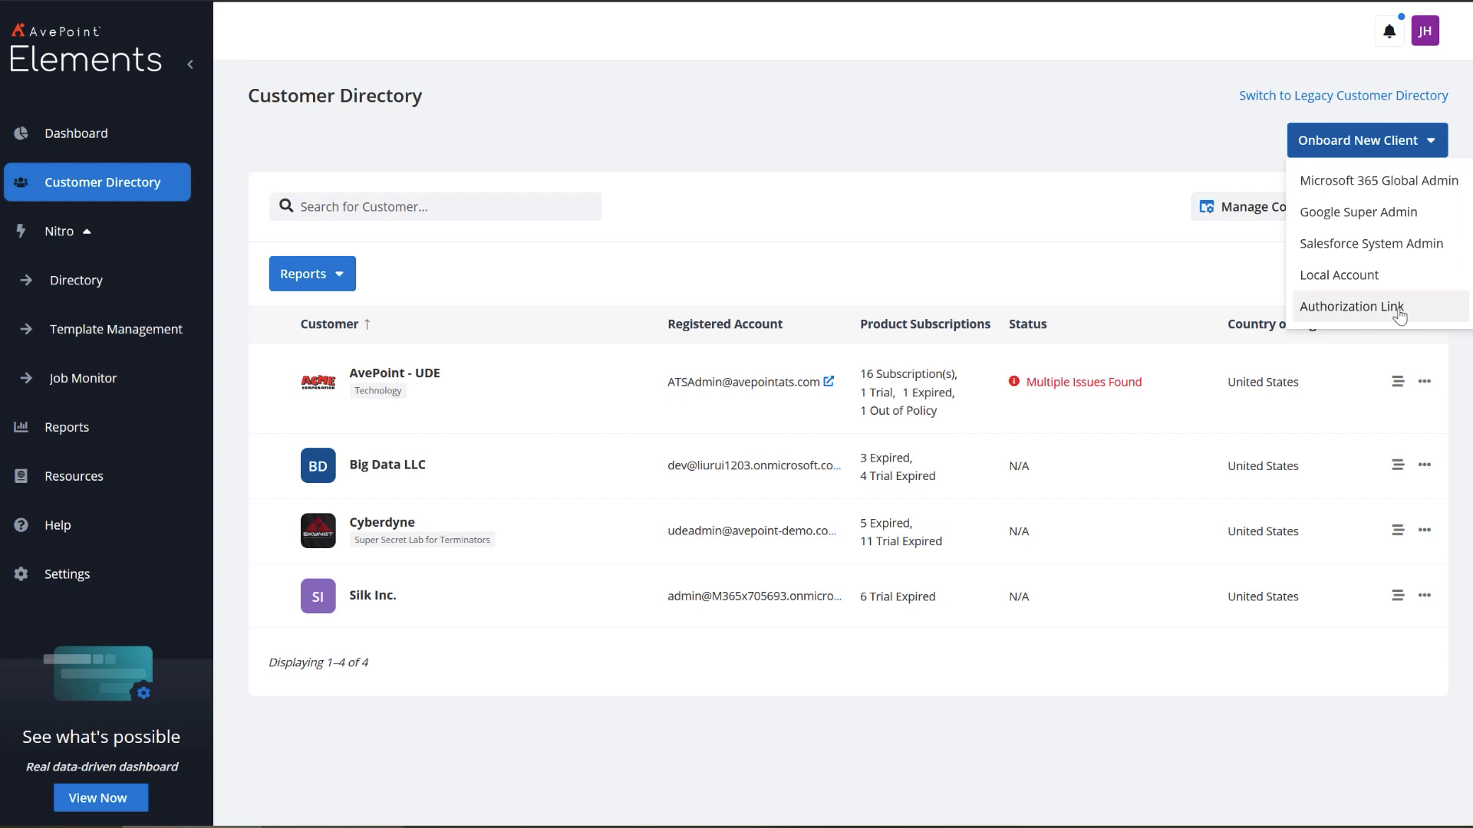
left_click(1441, 194)
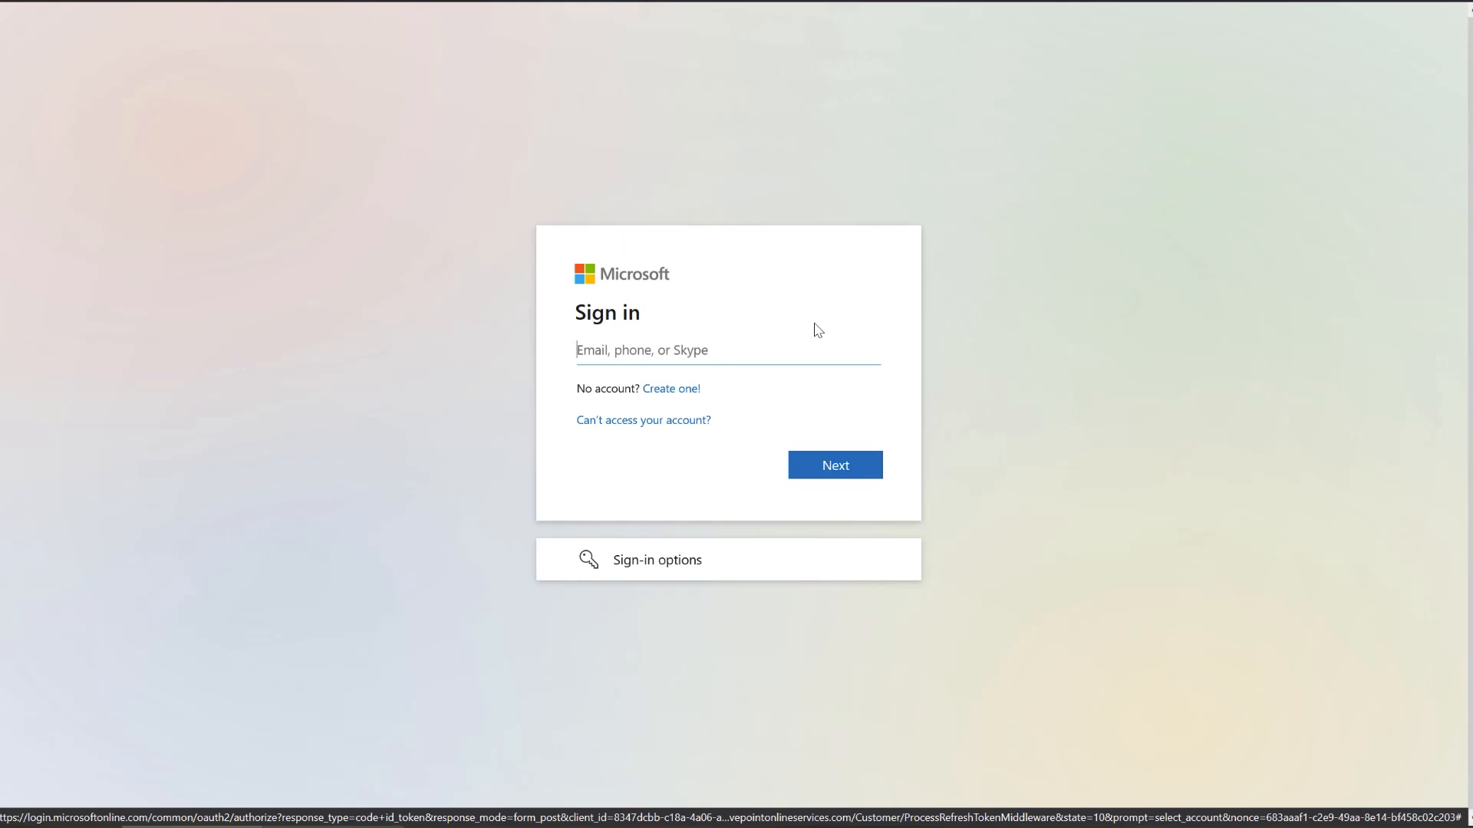
key("ctrl+v")
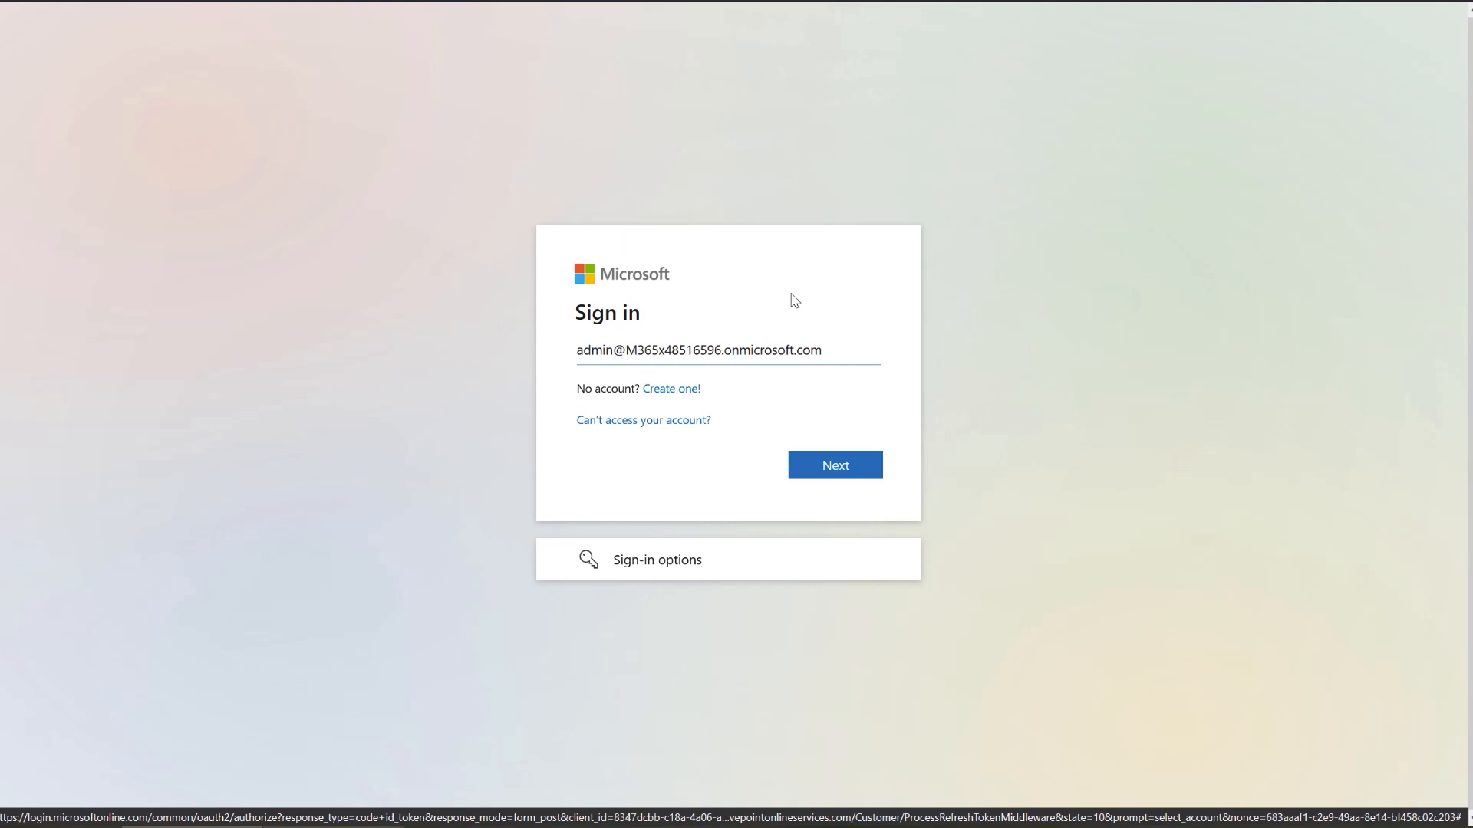
left_click(818, 466)
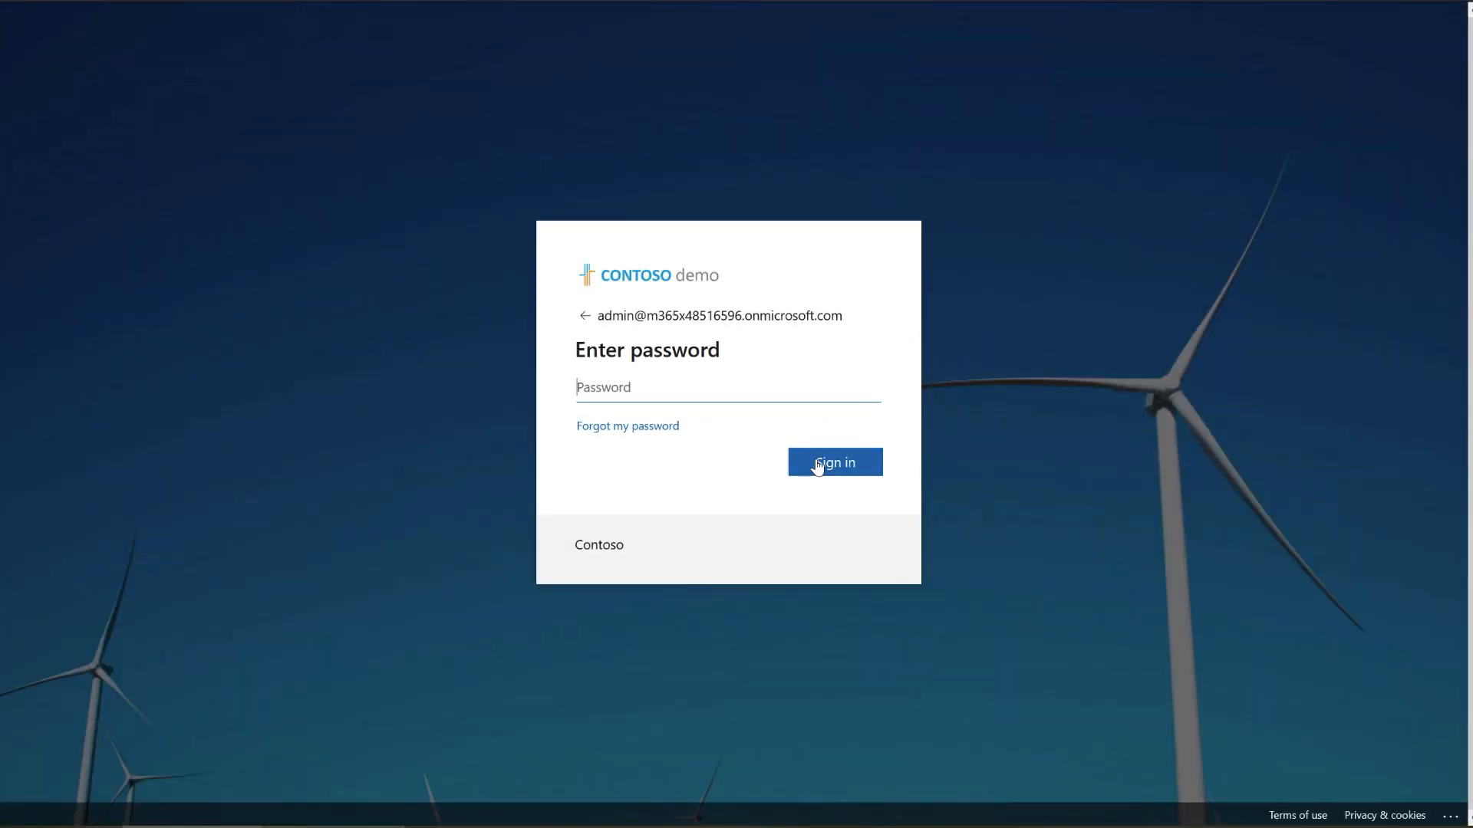
key("ctrl+v")
left_click(835, 465)
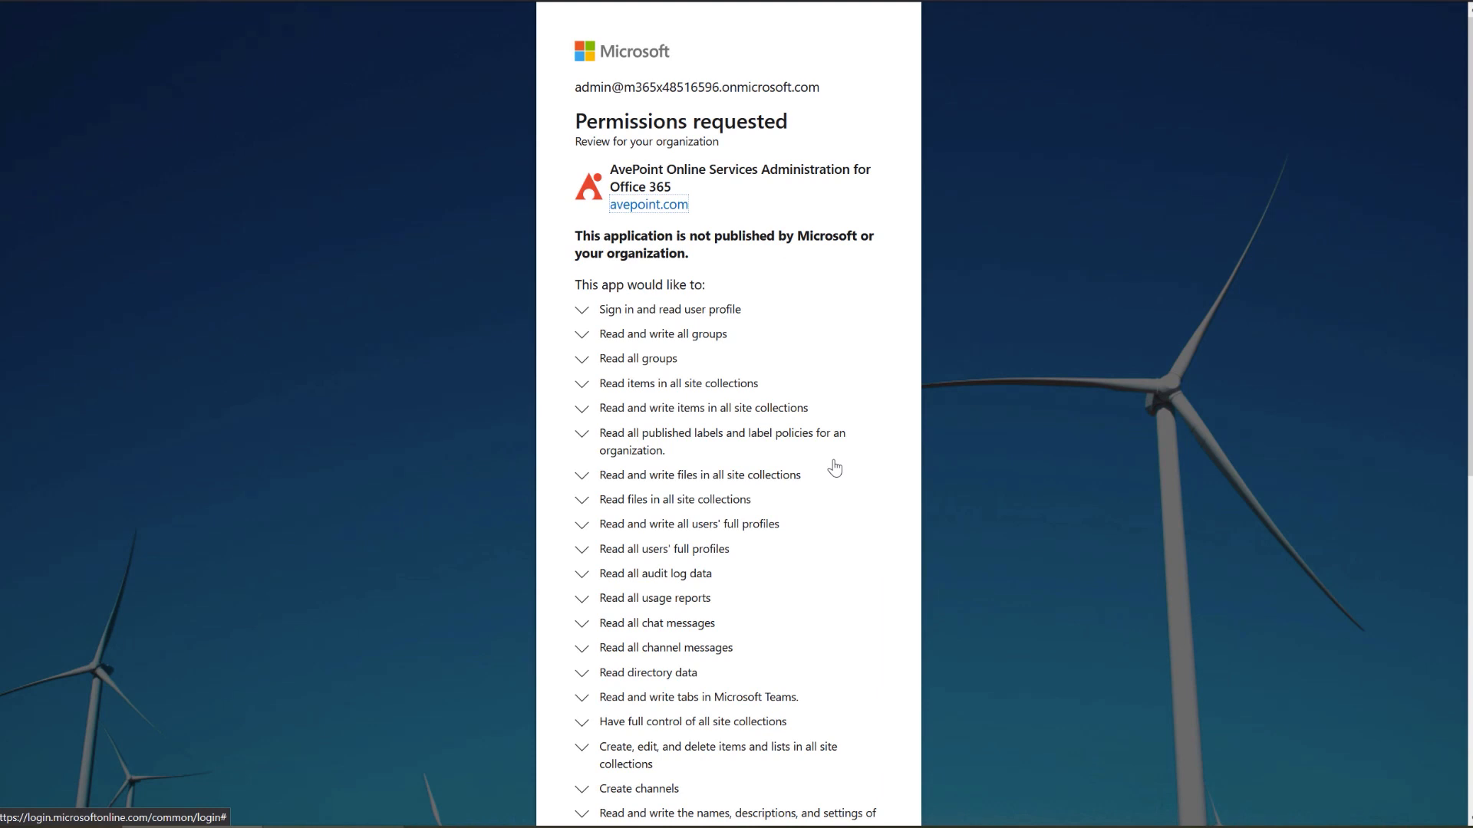
Step: Review and accept the permissions requested by AvePoint Online Services Administration for Office 365
scroll(835, 468, "down", 3)
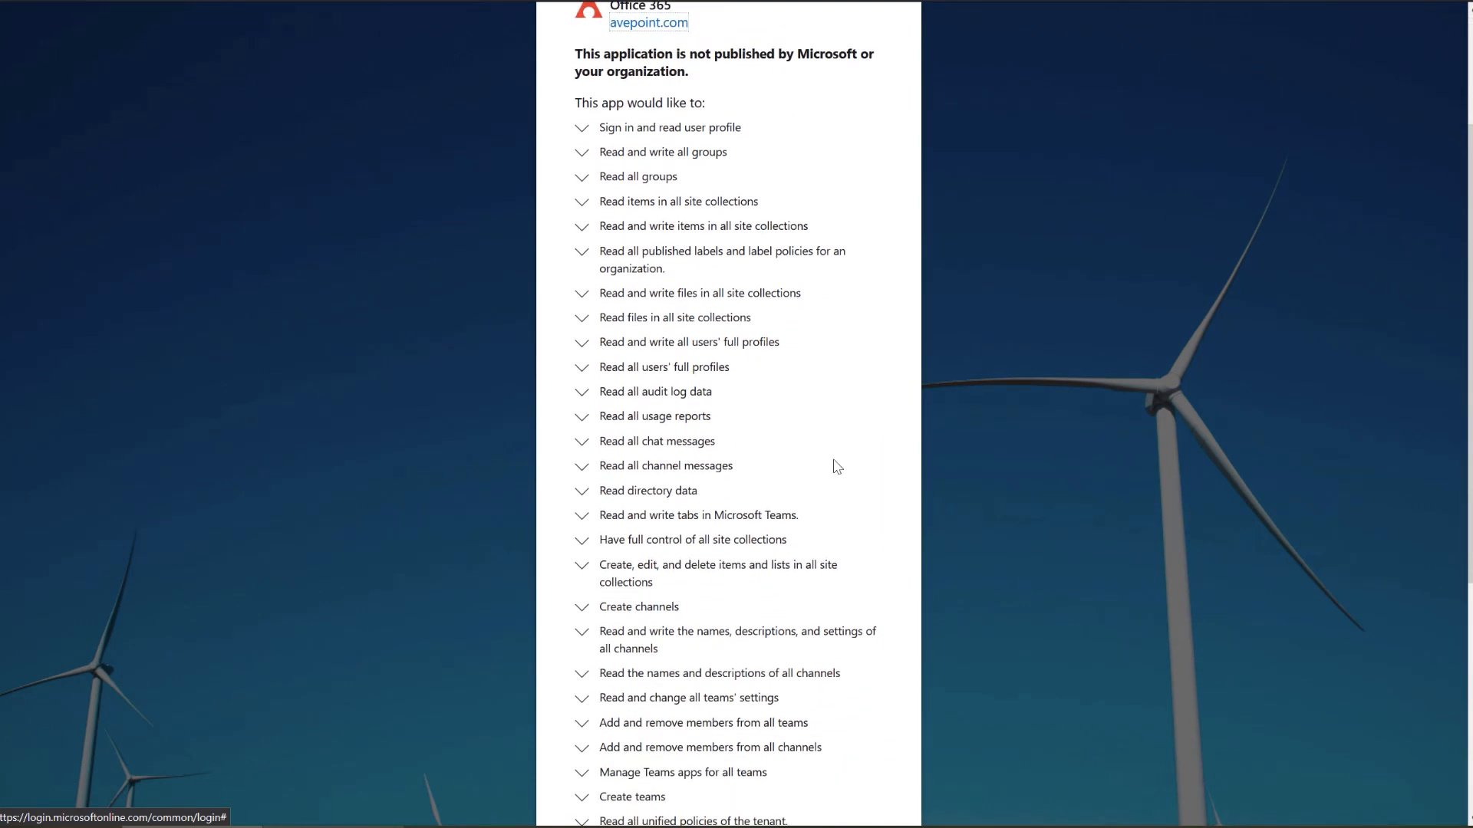
scroll(837, 466, "down", 6)
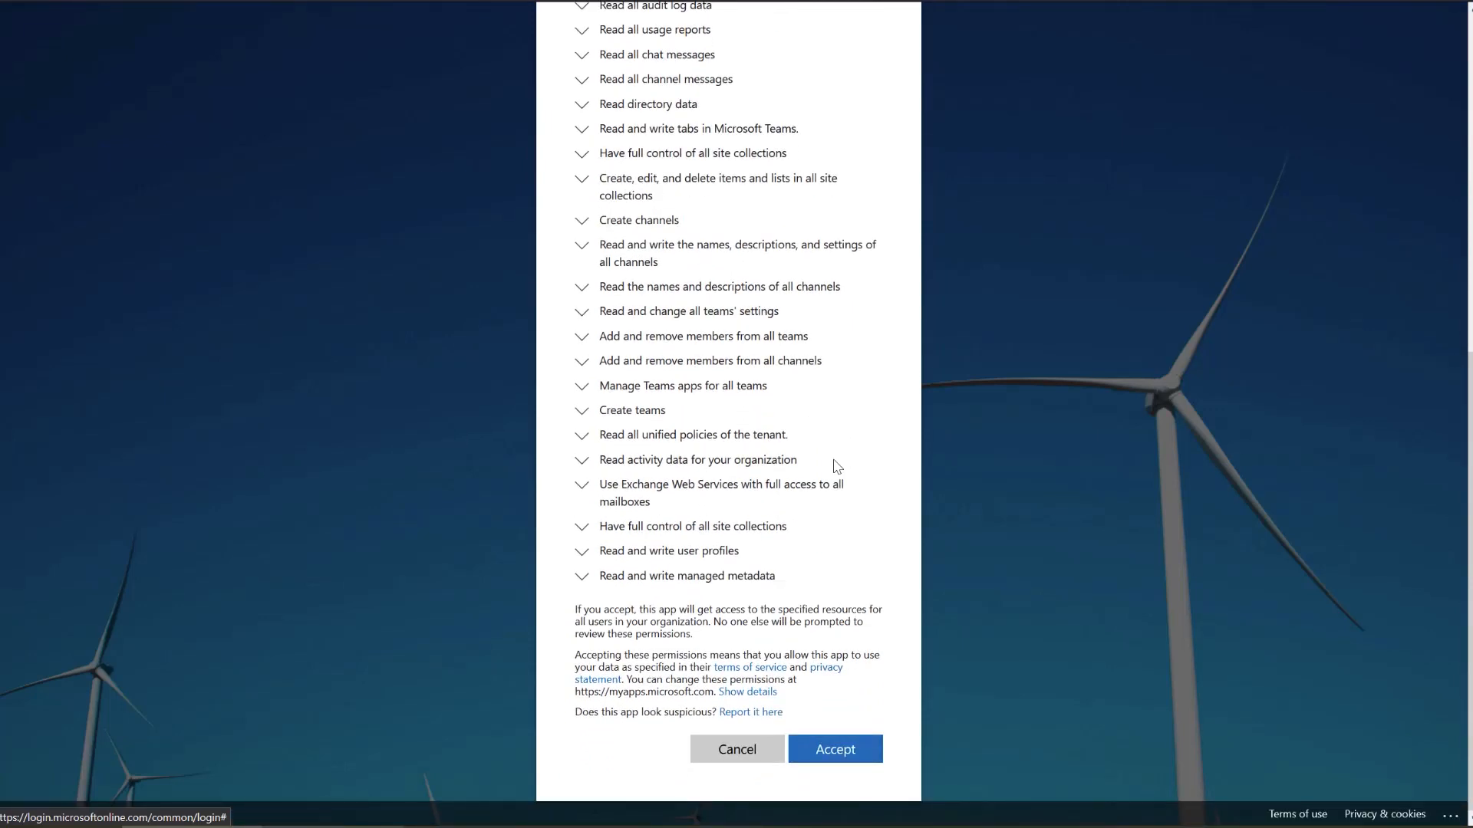
left_click(827, 752)
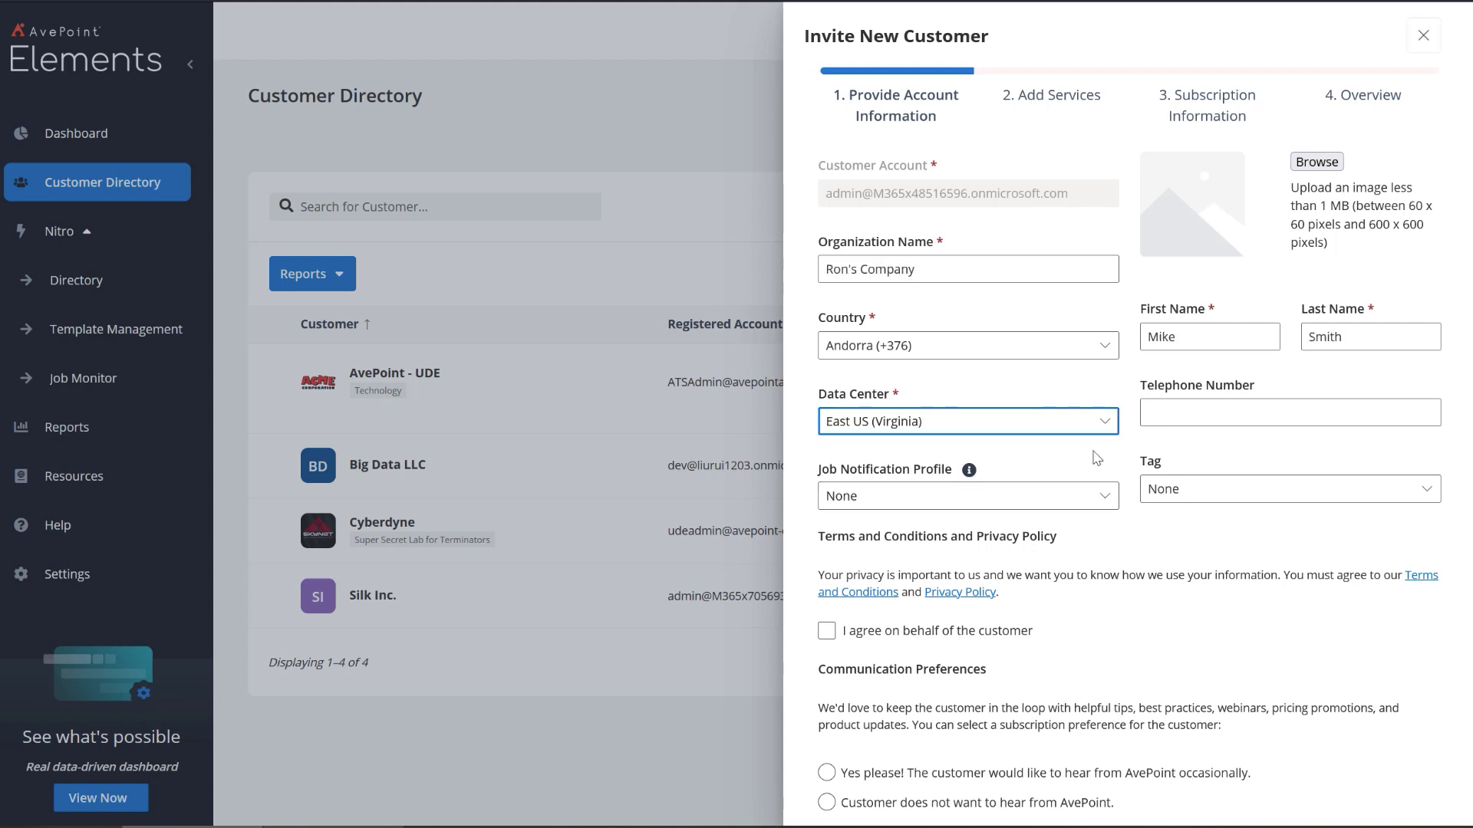
Step: Agree to the terms on behalf of the customer, opt out of AvePoint communications, and send the invitation, continuing to service selection
scroll(1093, 460, "down", 1)
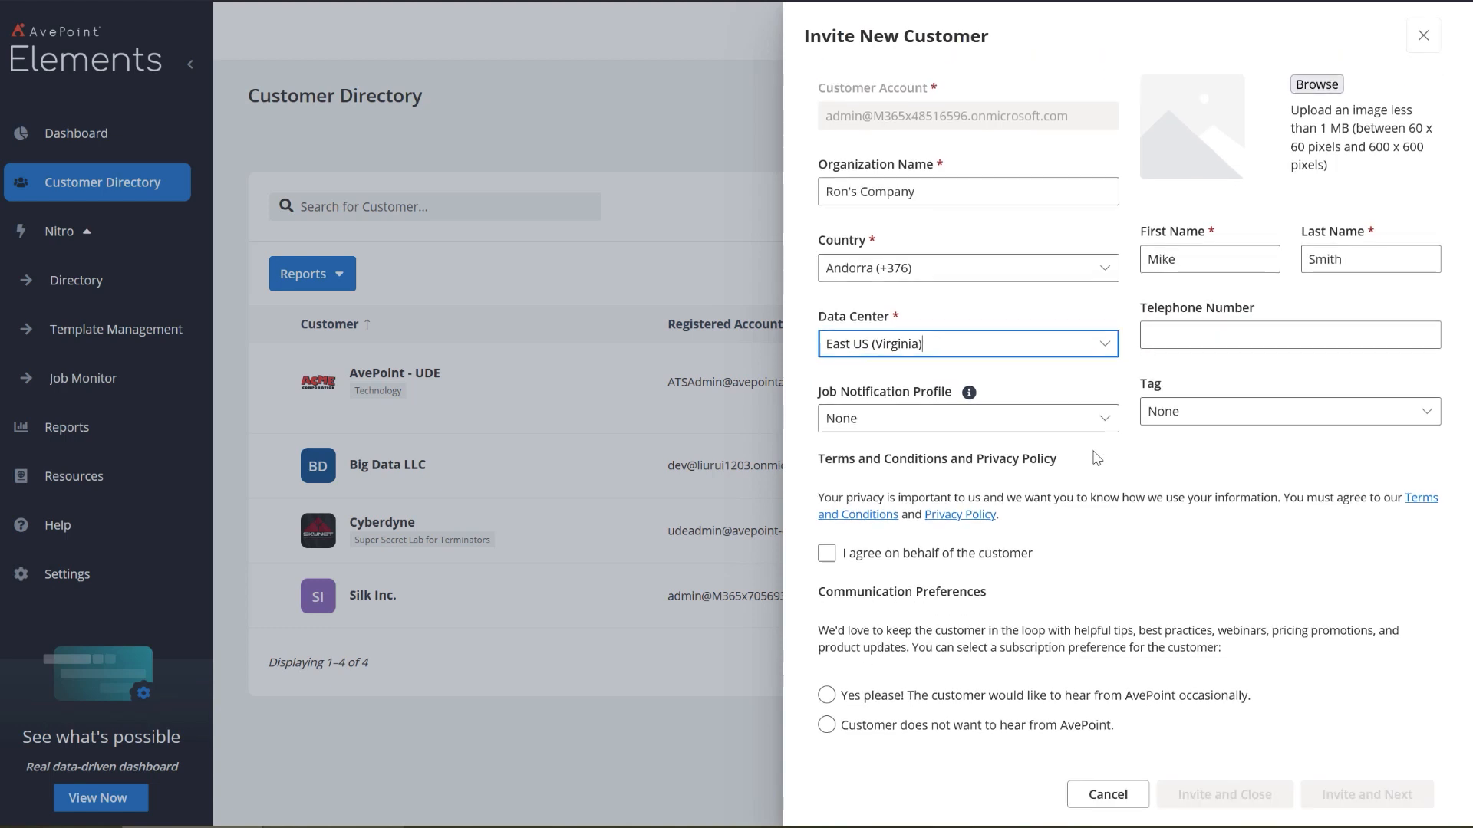
left_click(826, 553)
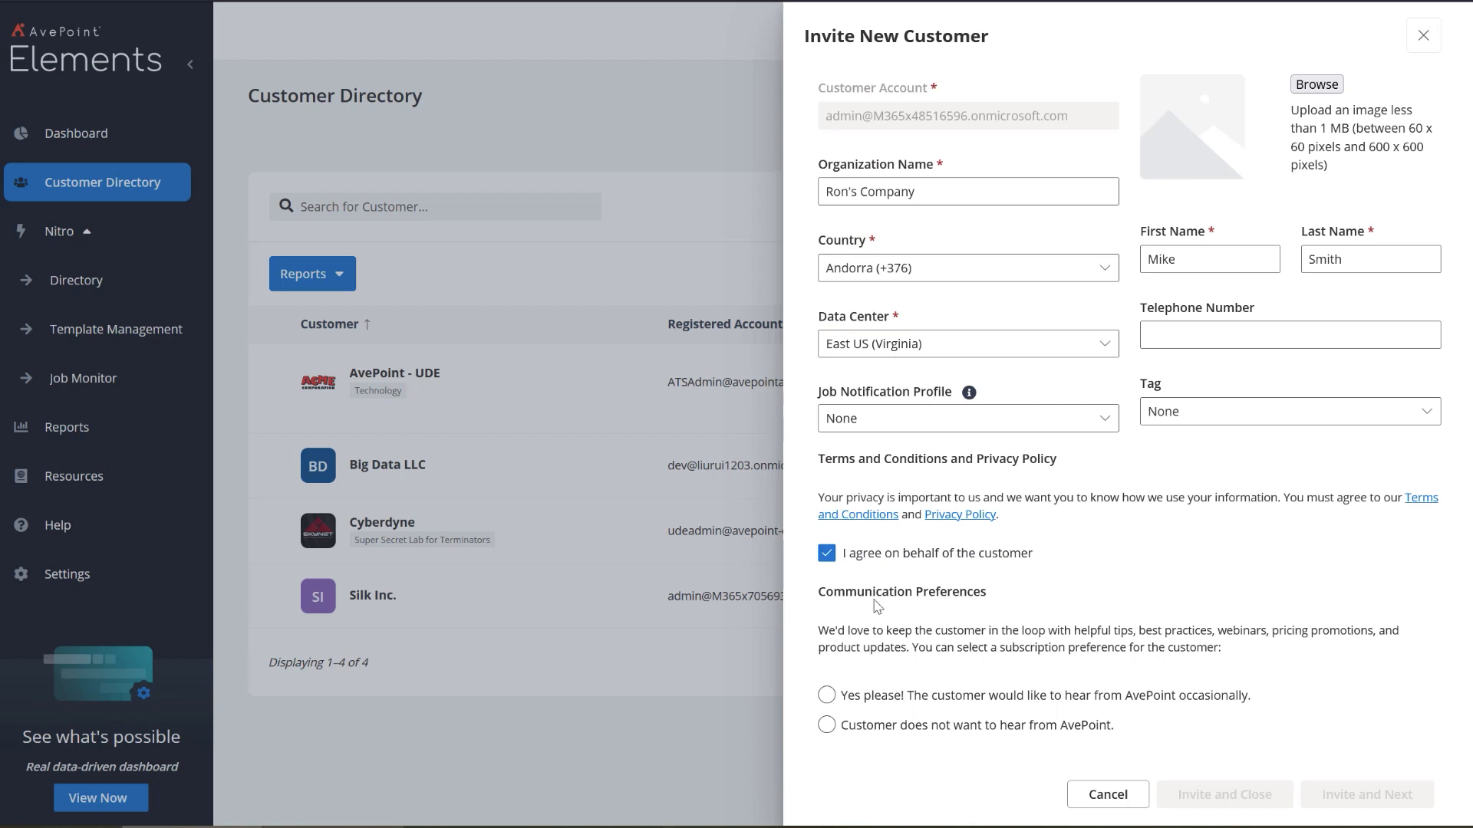
left_click(827, 726)
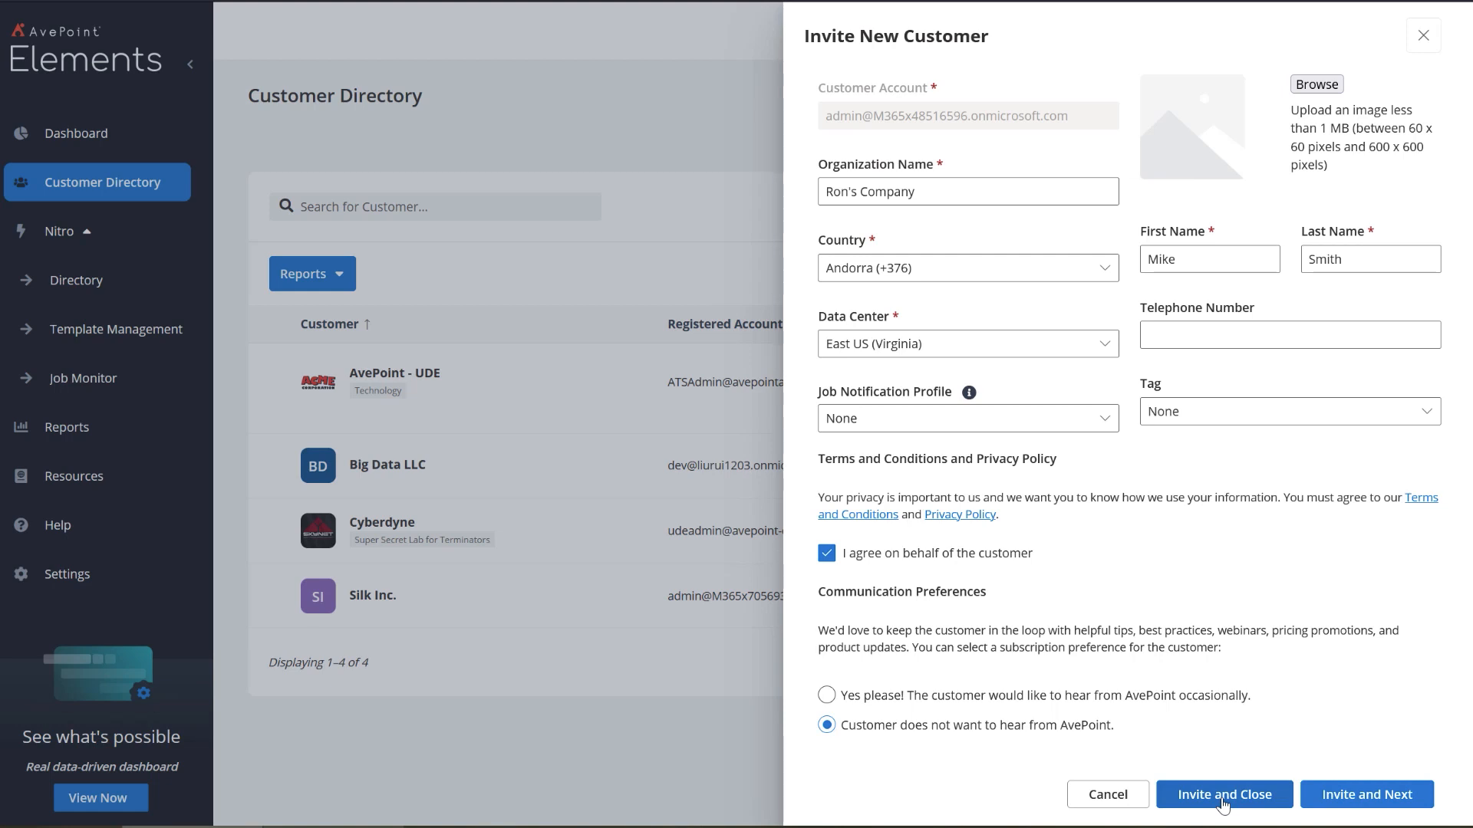
left_click(1369, 797)
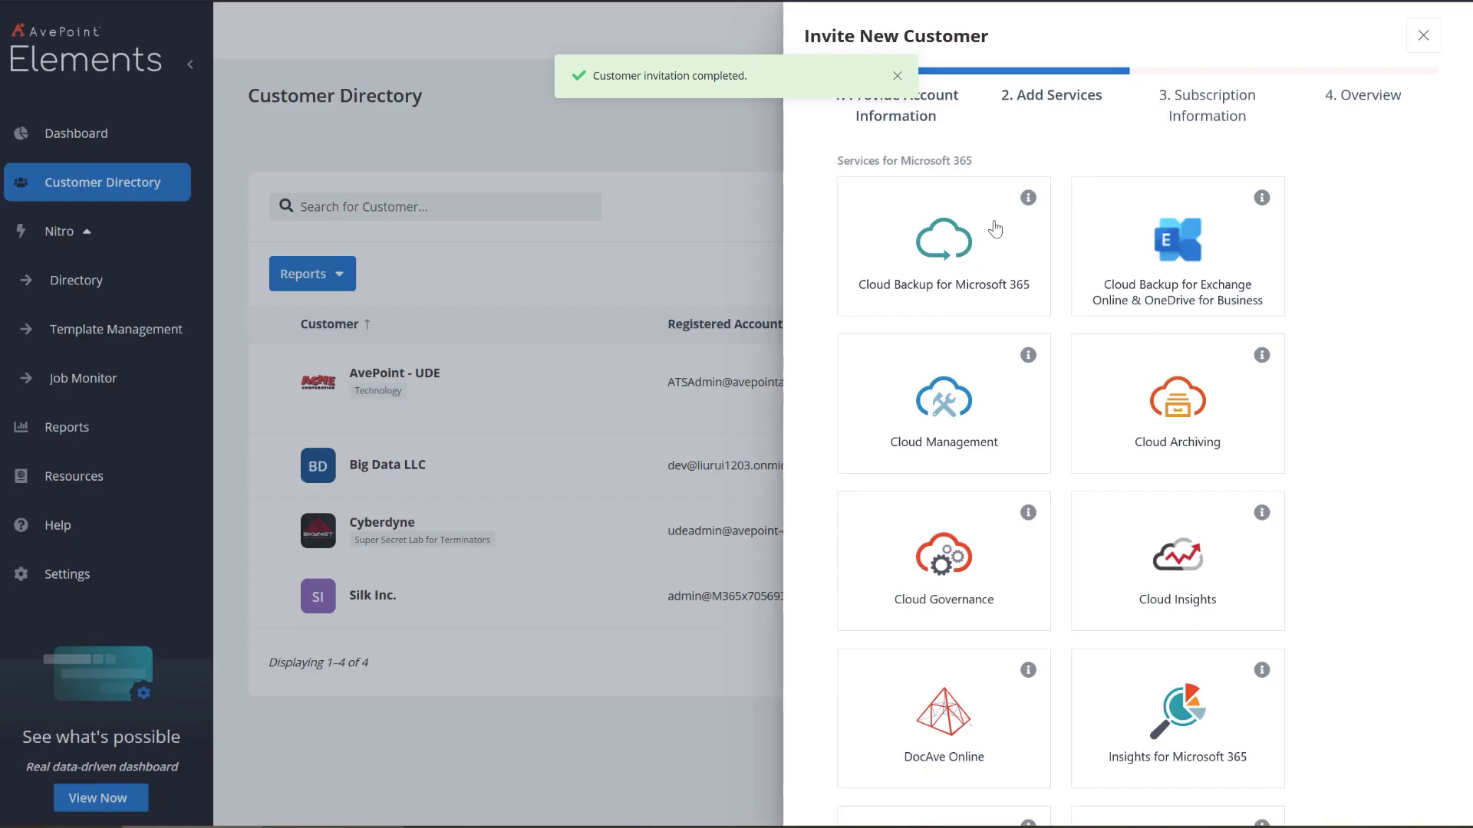
Step: Add Cloud Backup for Microsoft 365 as the new customer's service and continue to the subscription information
left_click(927, 240)
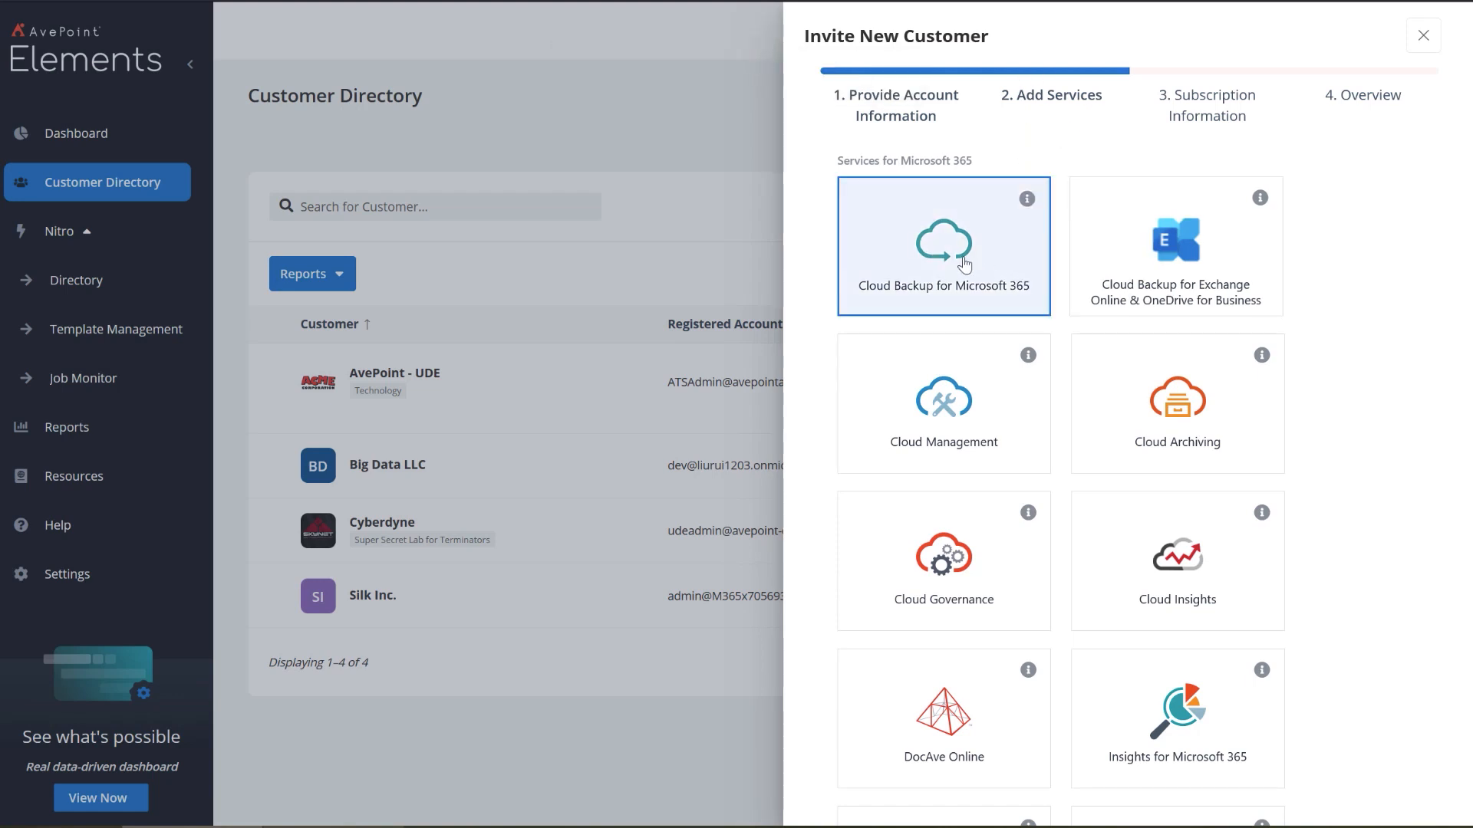
scroll(1341, 396, "down", 5)
scroll(1342, 396, "down", 4)
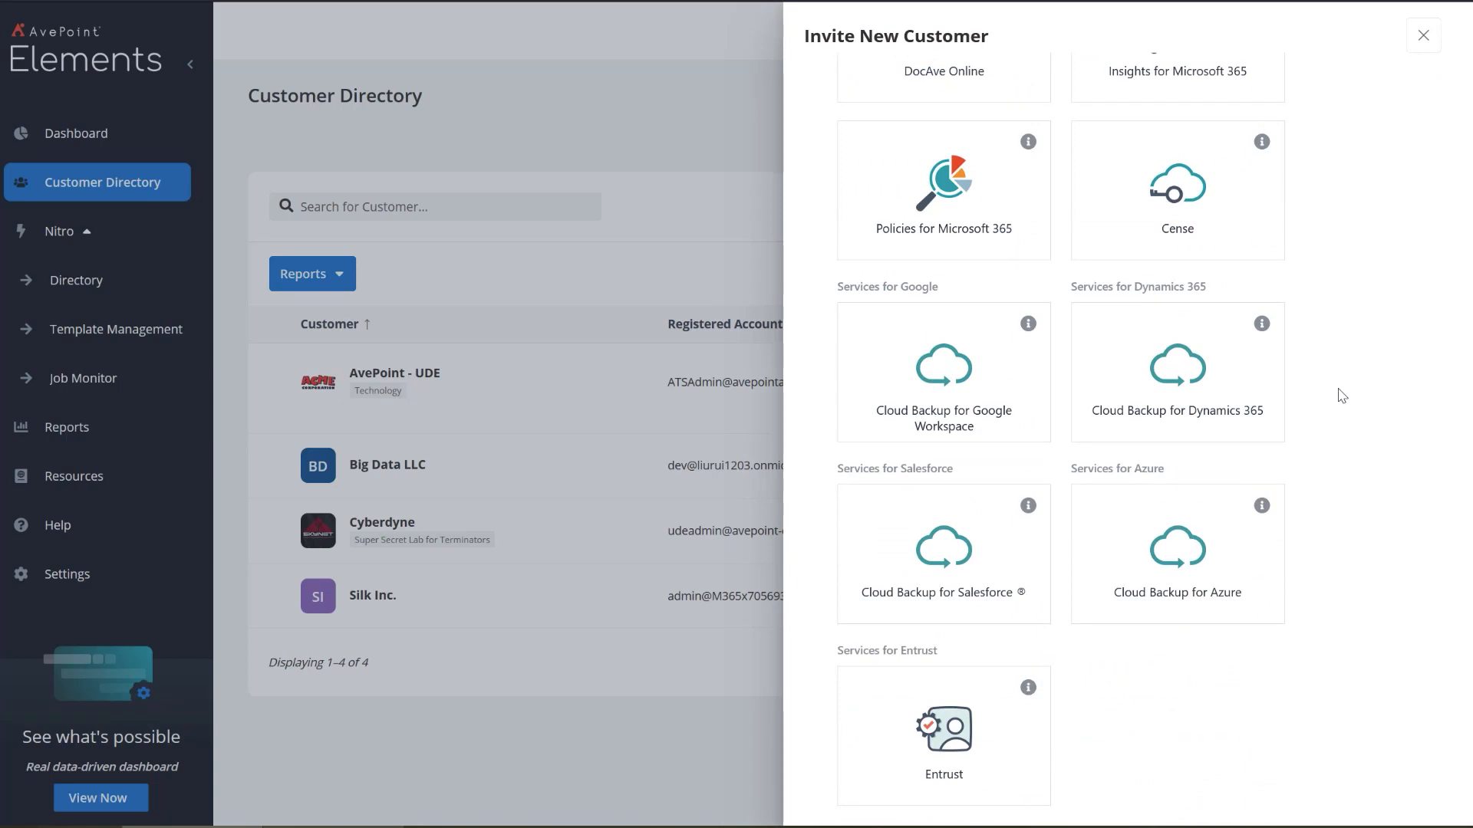
scroll(1341, 396, "down", 1)
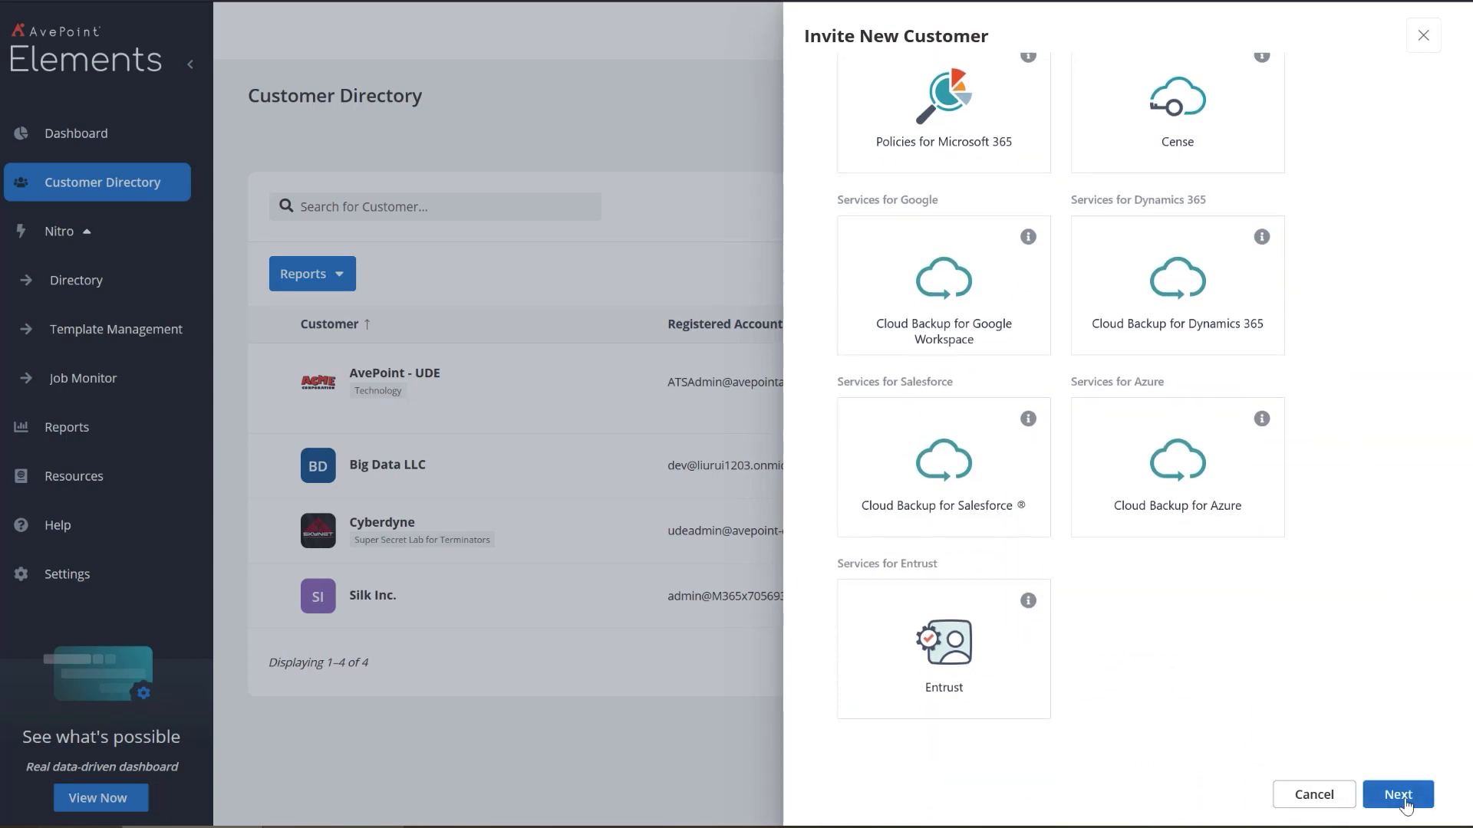
left_click(1397, 795)
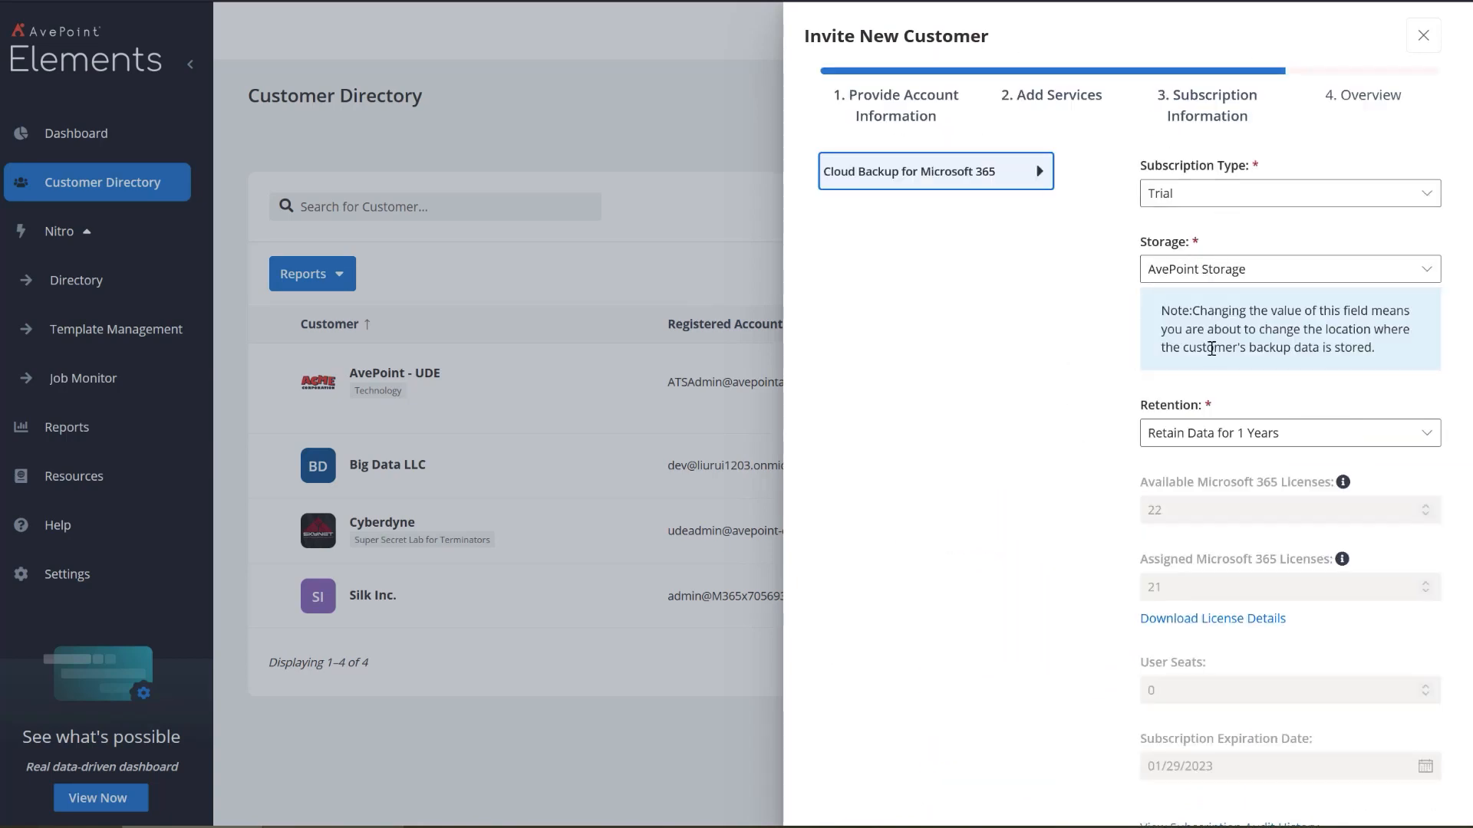
Step: Accept the Trial subscription with AvePoint Storage and 1-year retention, and finish the invitation with the option to start the service
scroll(1208, 360, "down", 2)
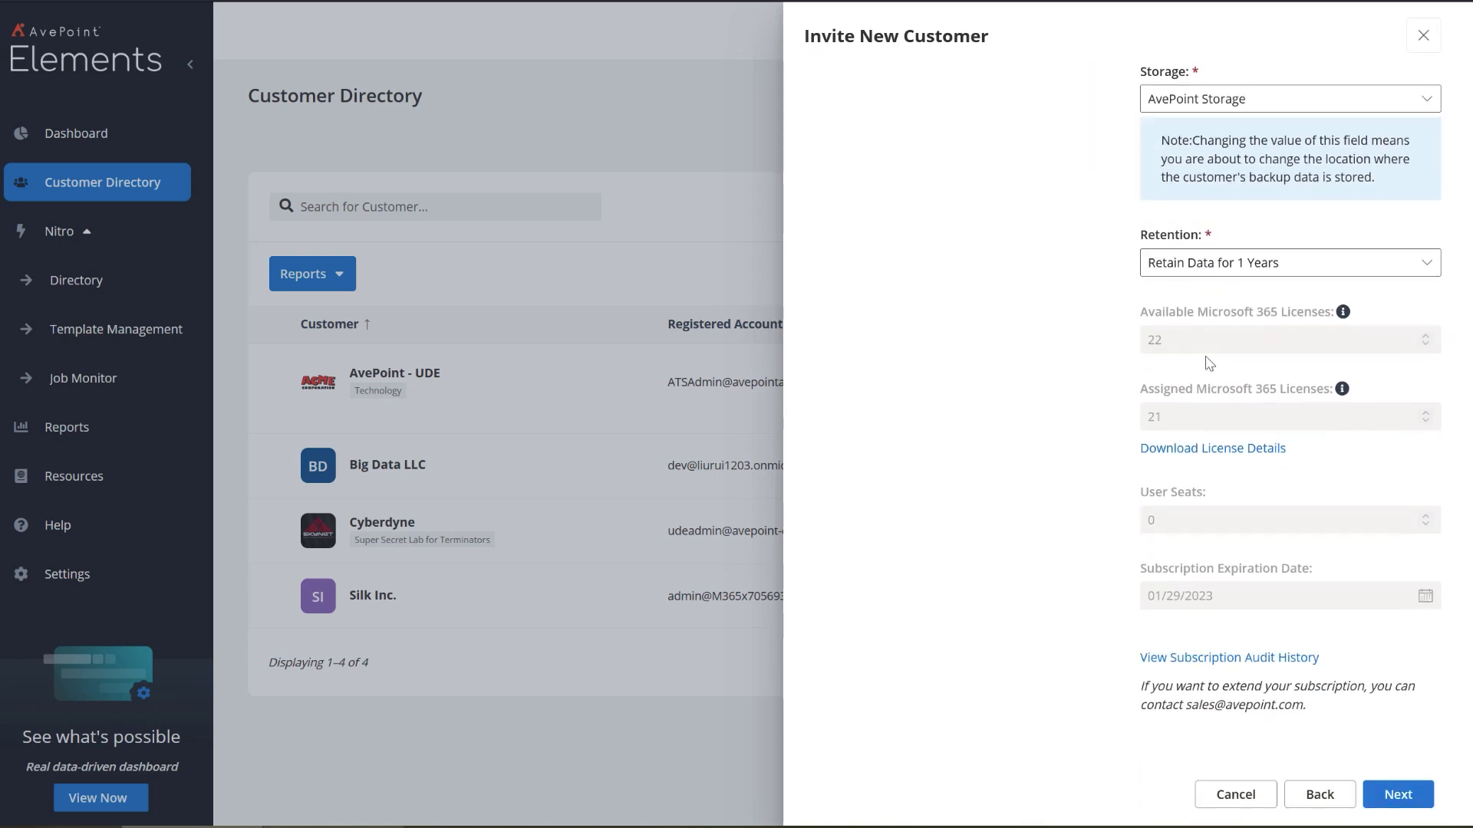
left_click(1393, 805)
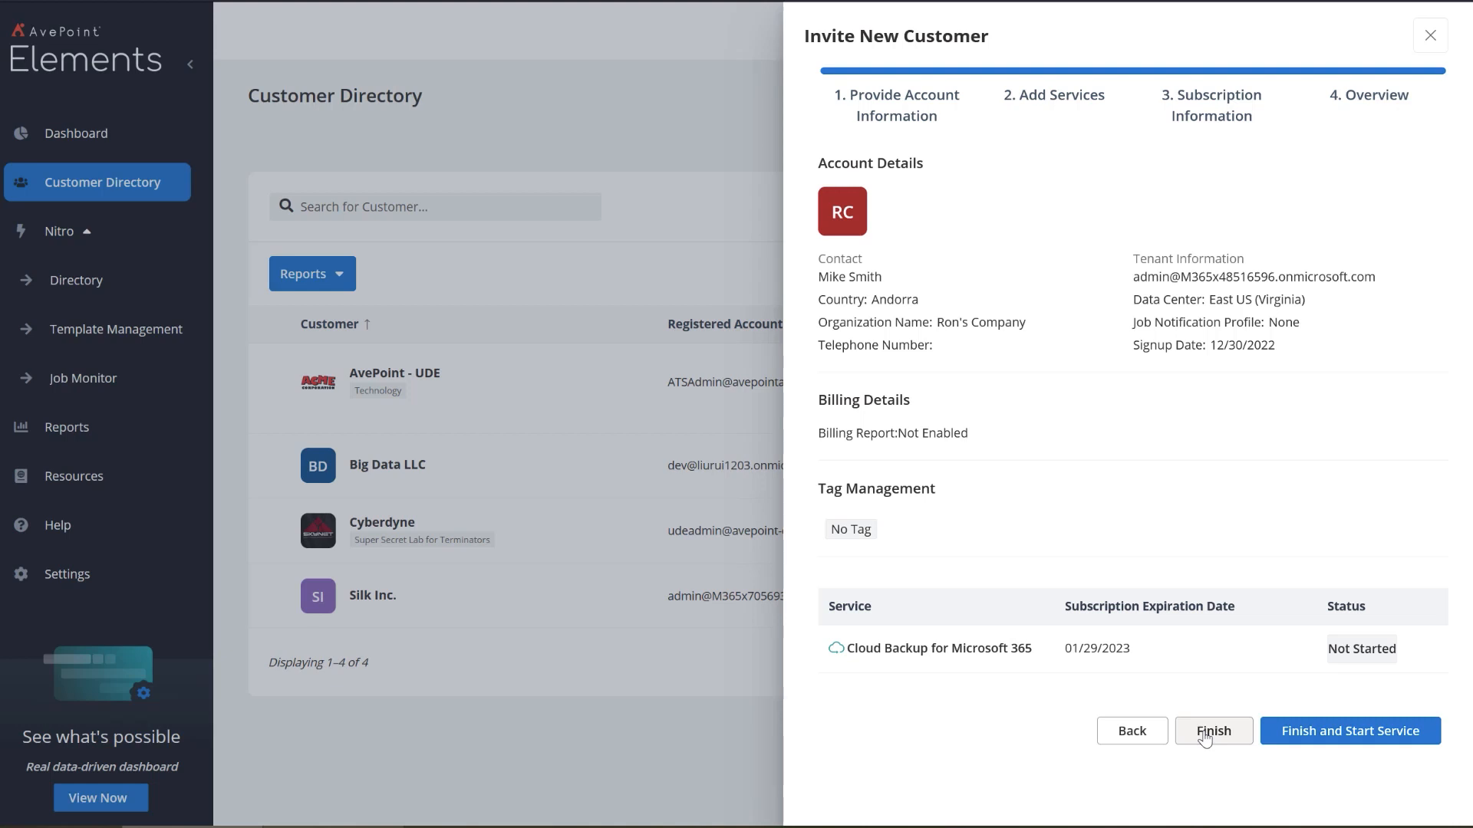
left_click(1371, 738)
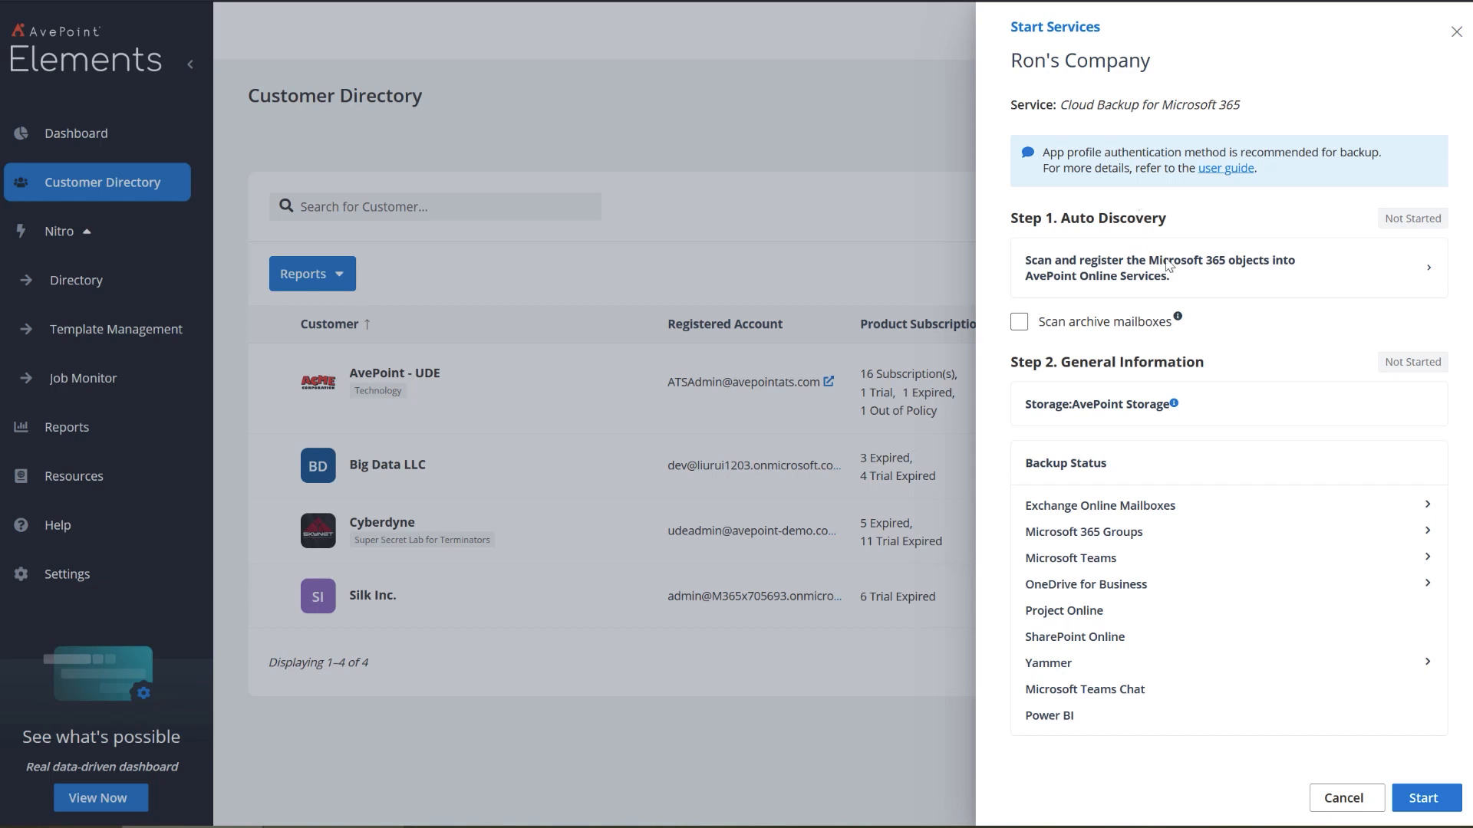
Step: Review the Microsoft 365 objects covered by auto discovery and start the backup service for Ron's Company without scanning archive mailboxes
left_click(1030, 328)
left_click(1149, 331)
left_click(1260, 276)
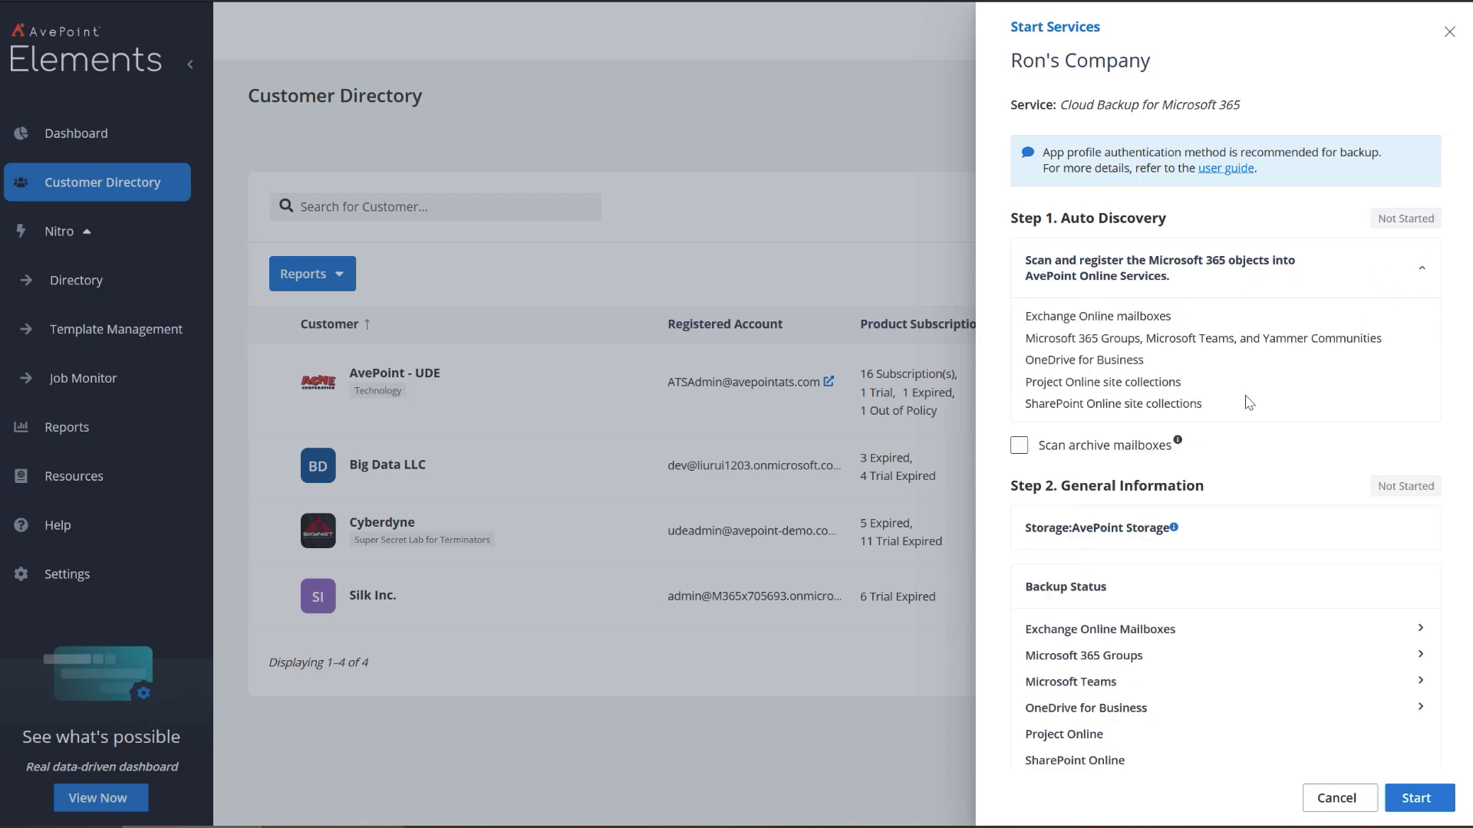
left_click(1228, 269)
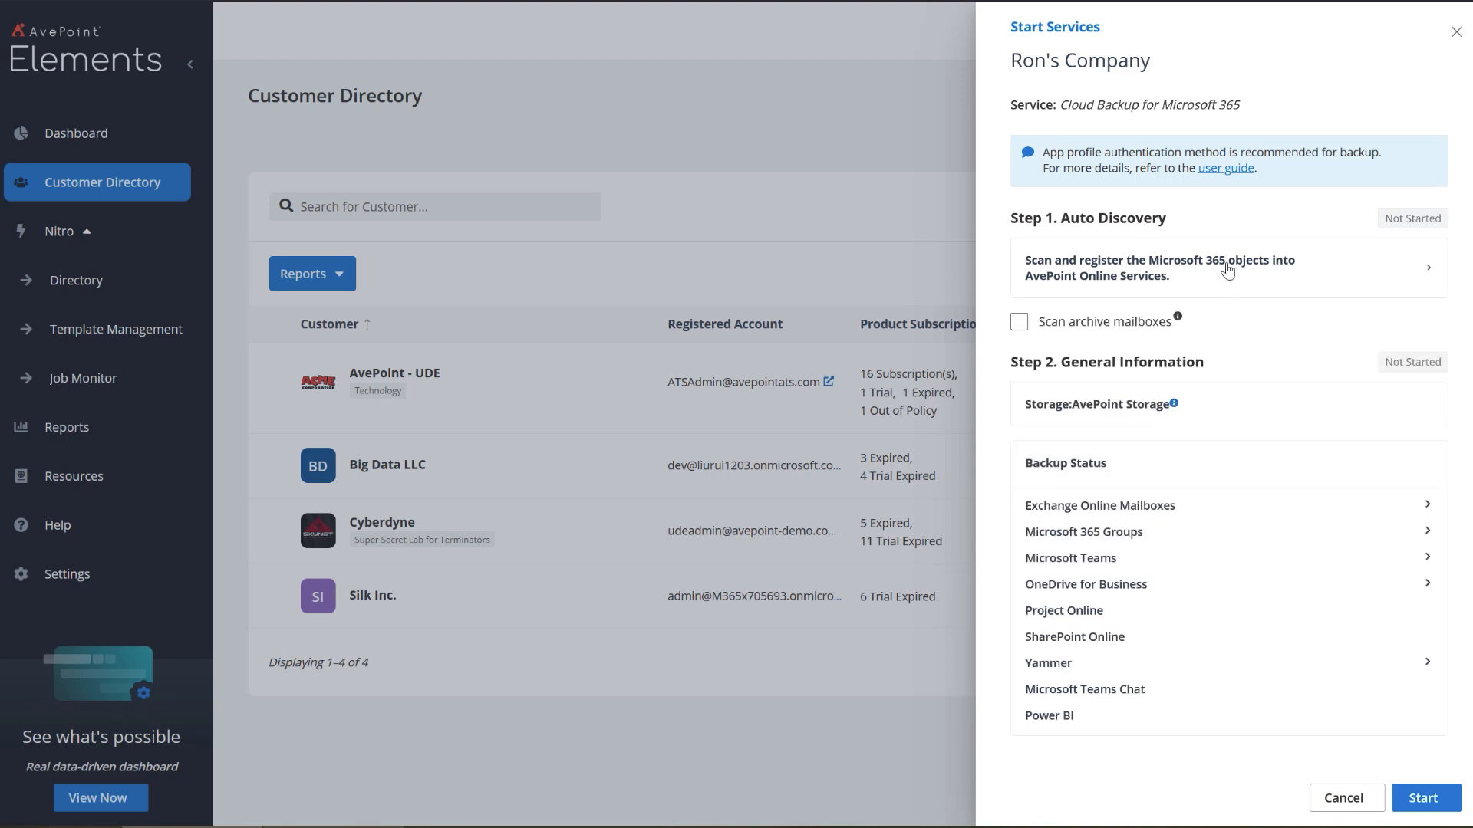
left_click(1421, 802)
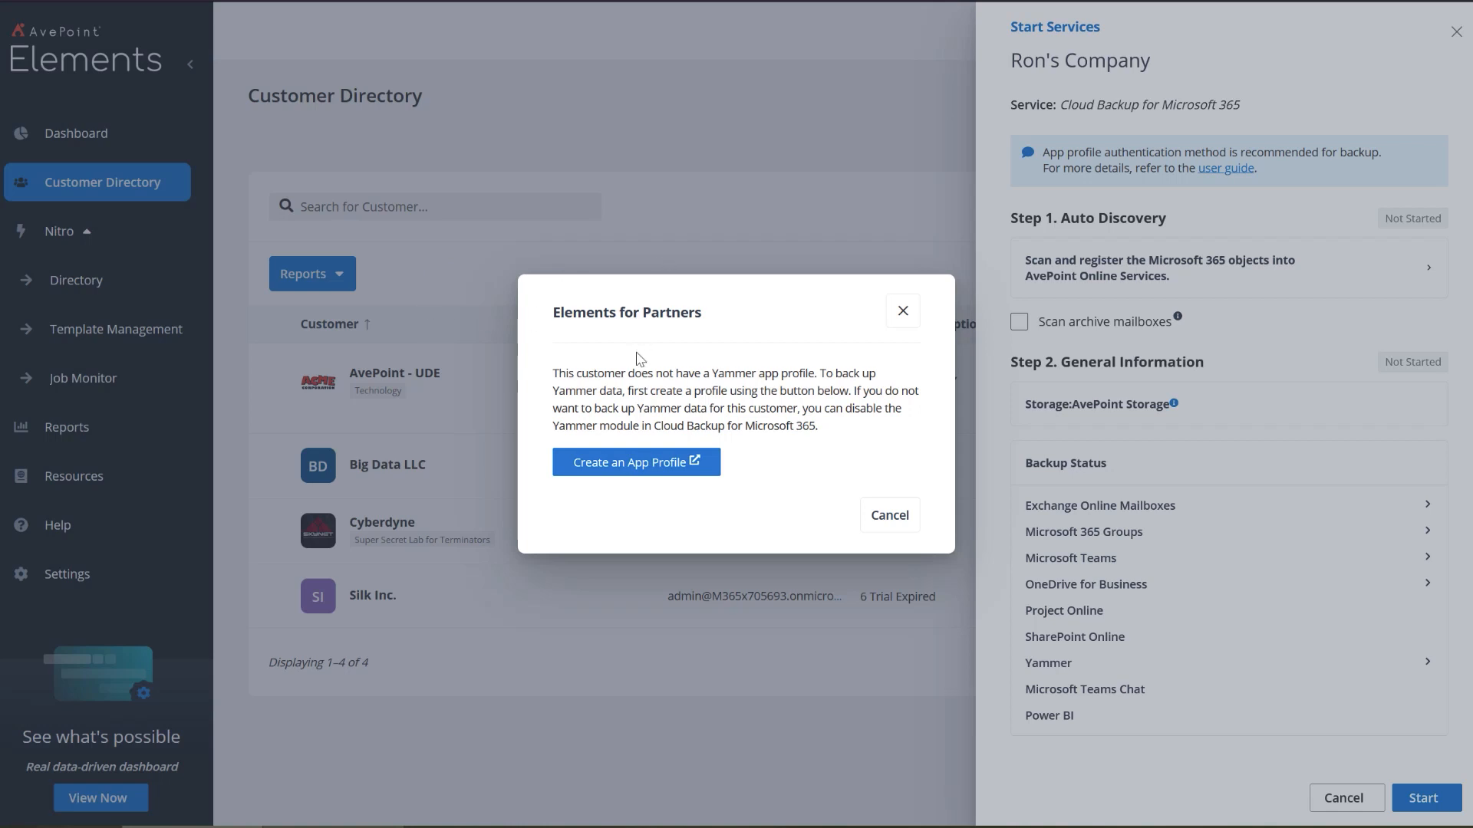
Step: Create a Microsoft 365 app profile with all permissions, authorizing it with the tenant administrator account and accepting the requested permissions
left_click(621, 470)
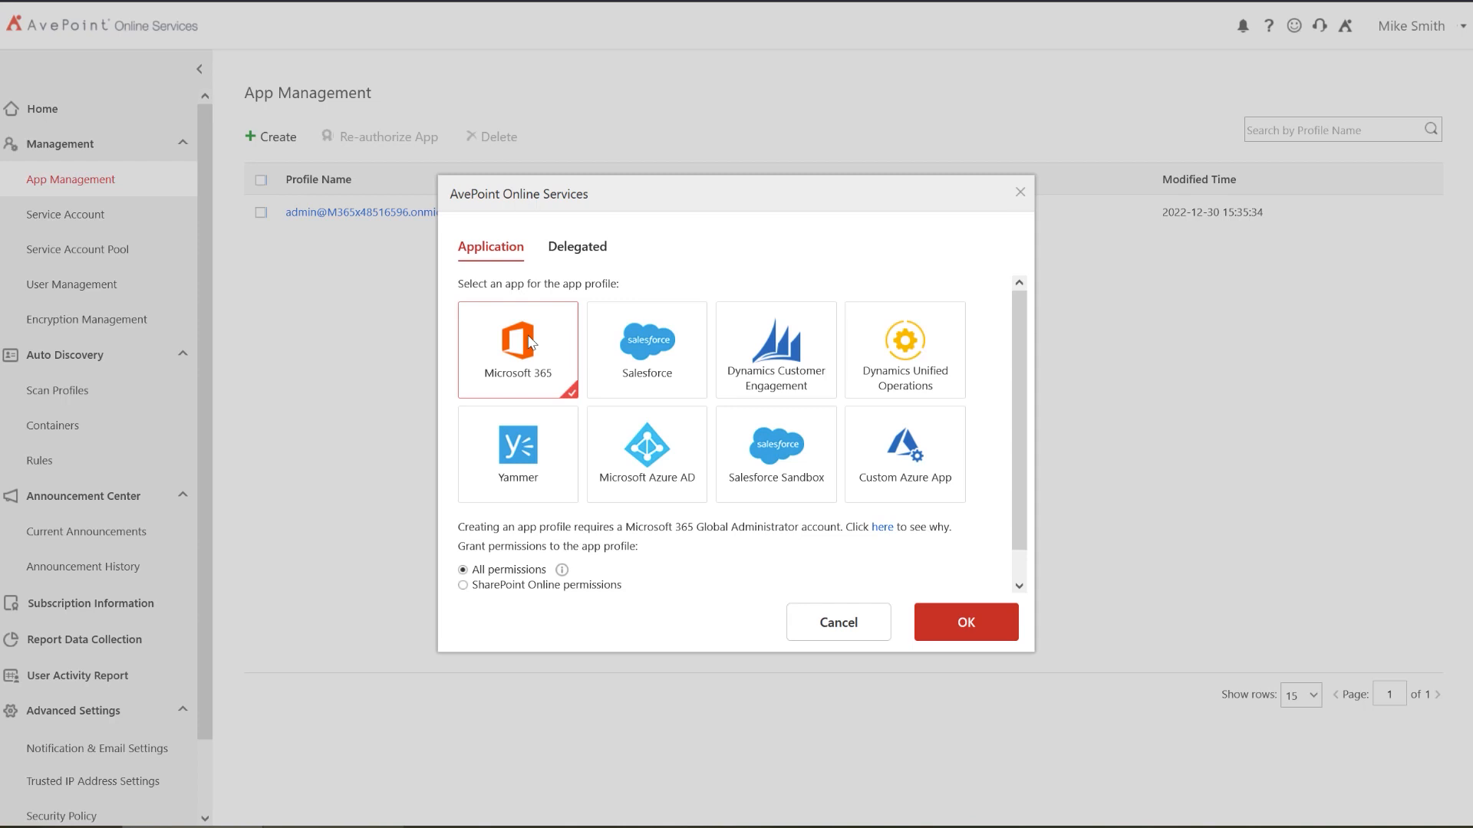
left_click(977, 636)
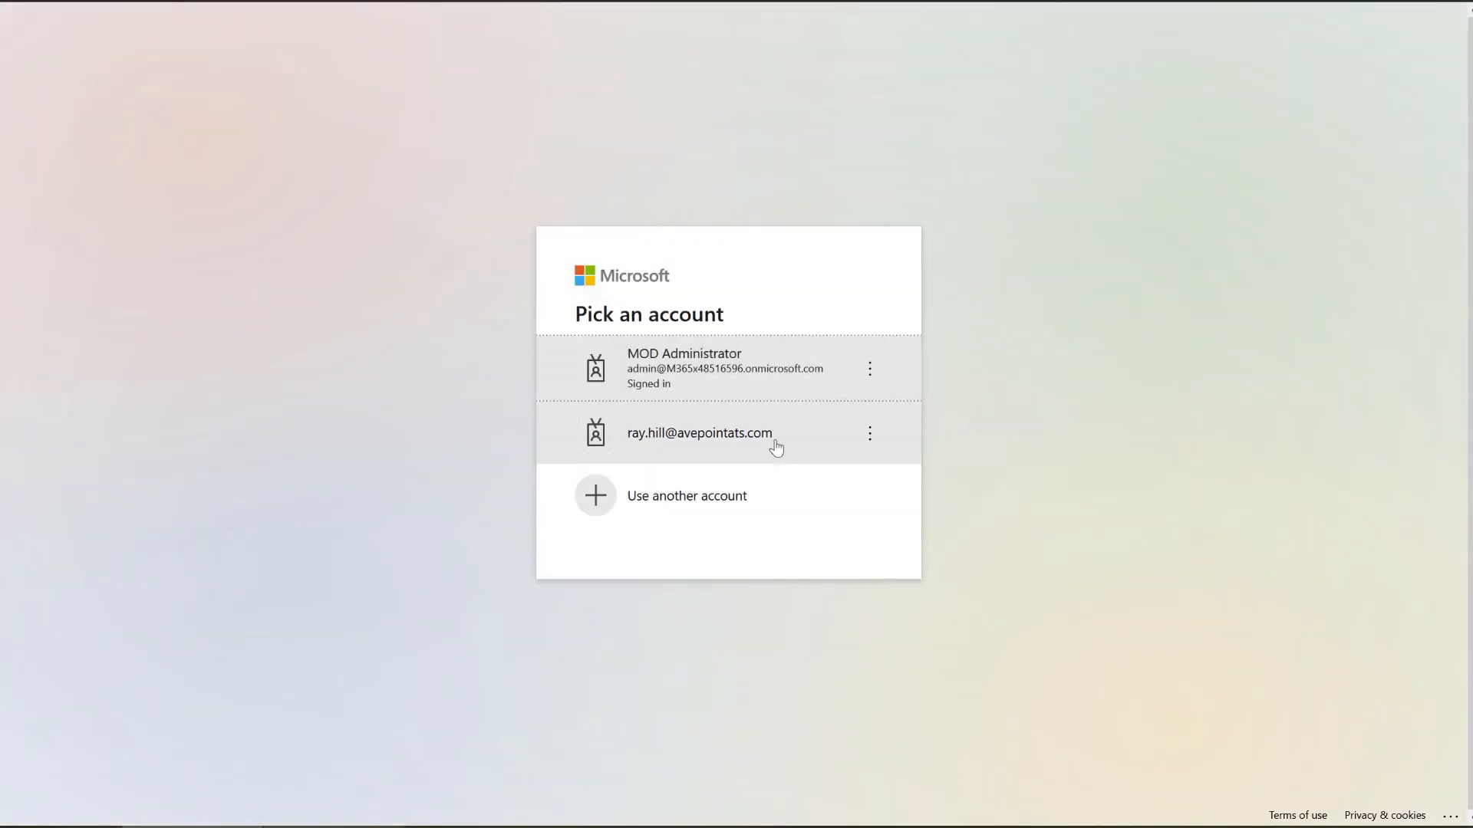
left_click(704, 369)
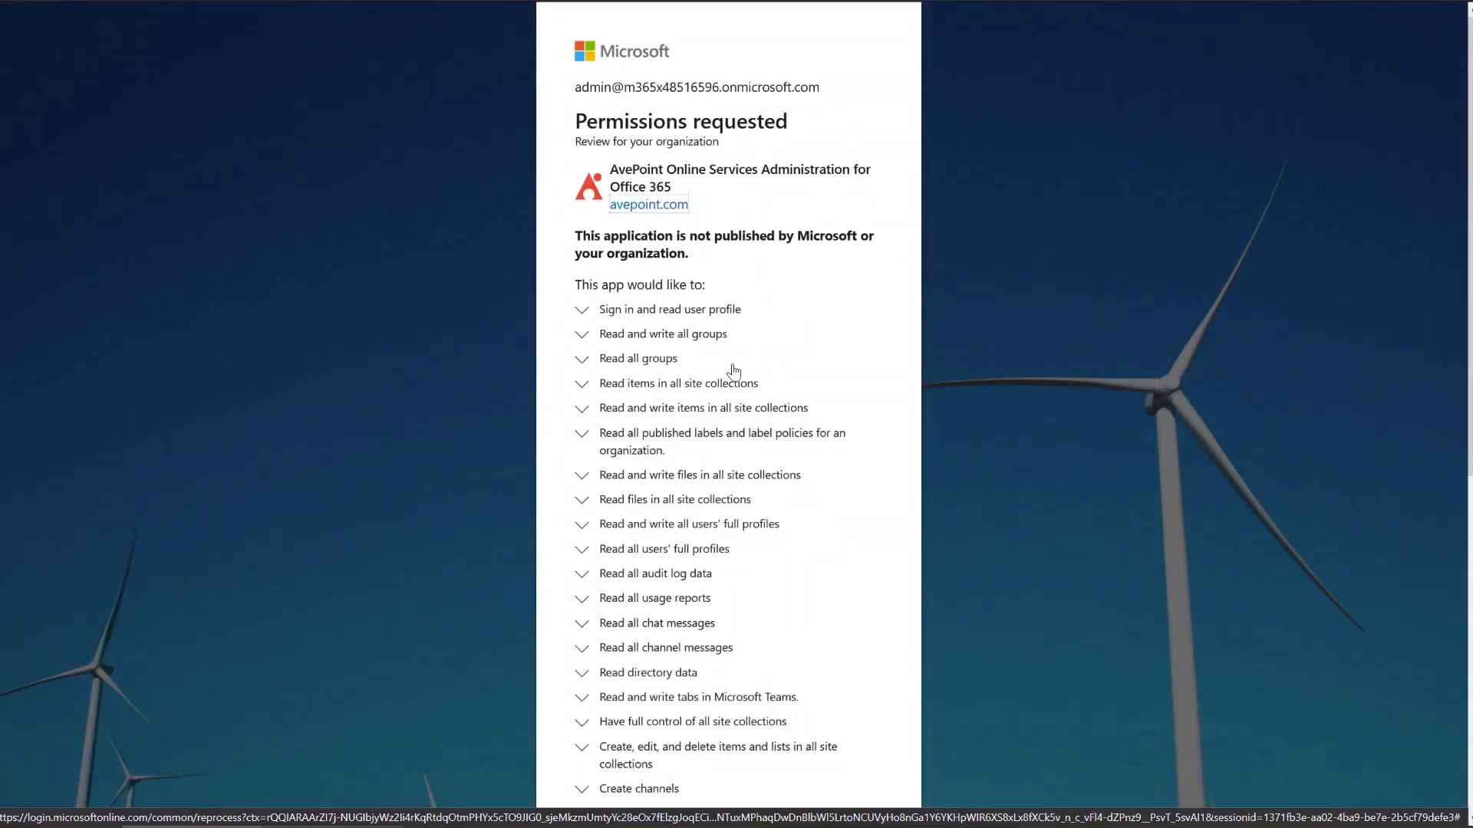
scroll(736, 371, "down", 8)
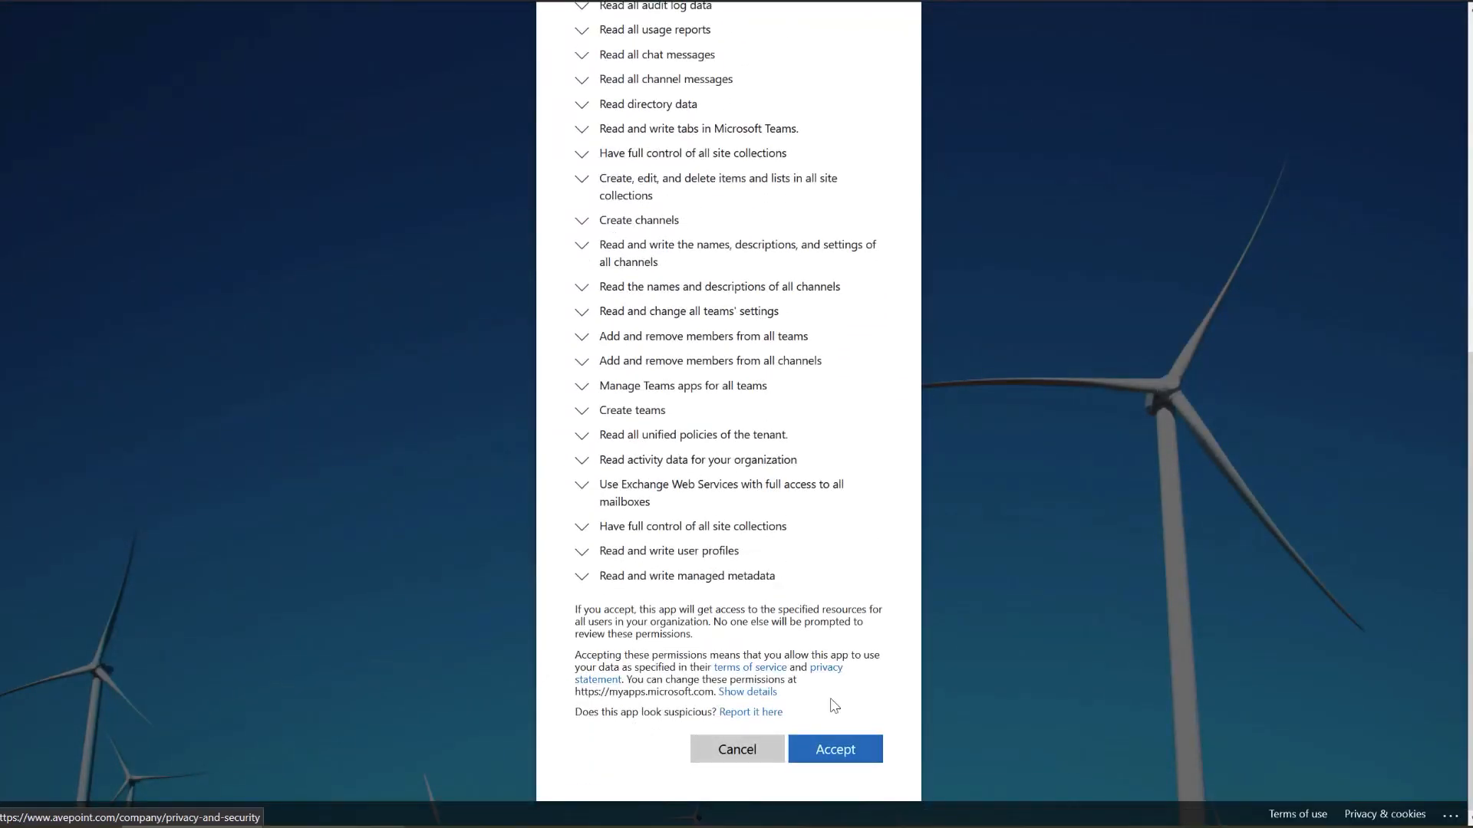
left_click(841, 749)
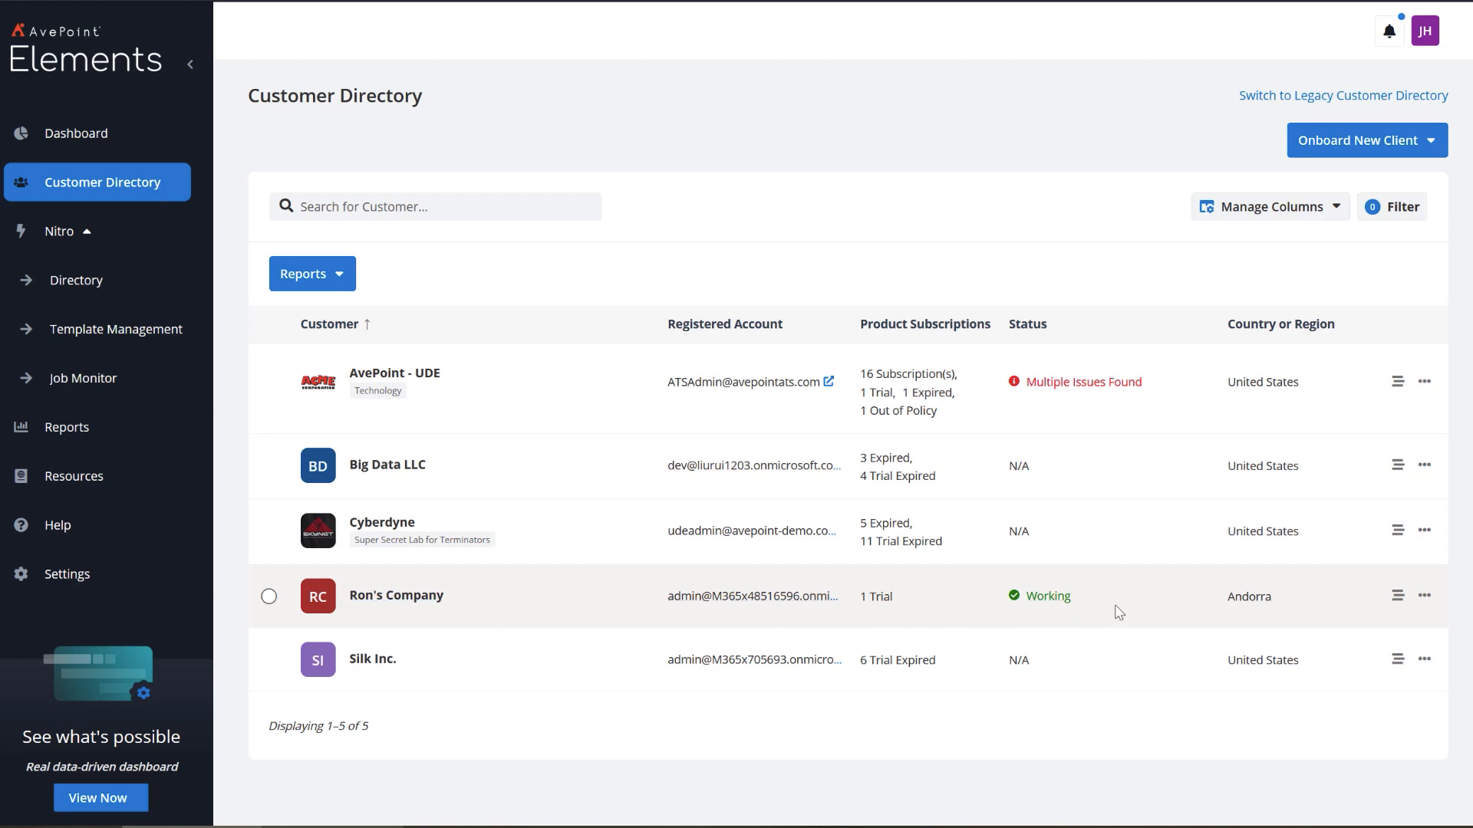
Step: Examine the product list and customer management actions available for Ron's Company, and clear its selection in the Customer Directory
left_click(1397, 596)
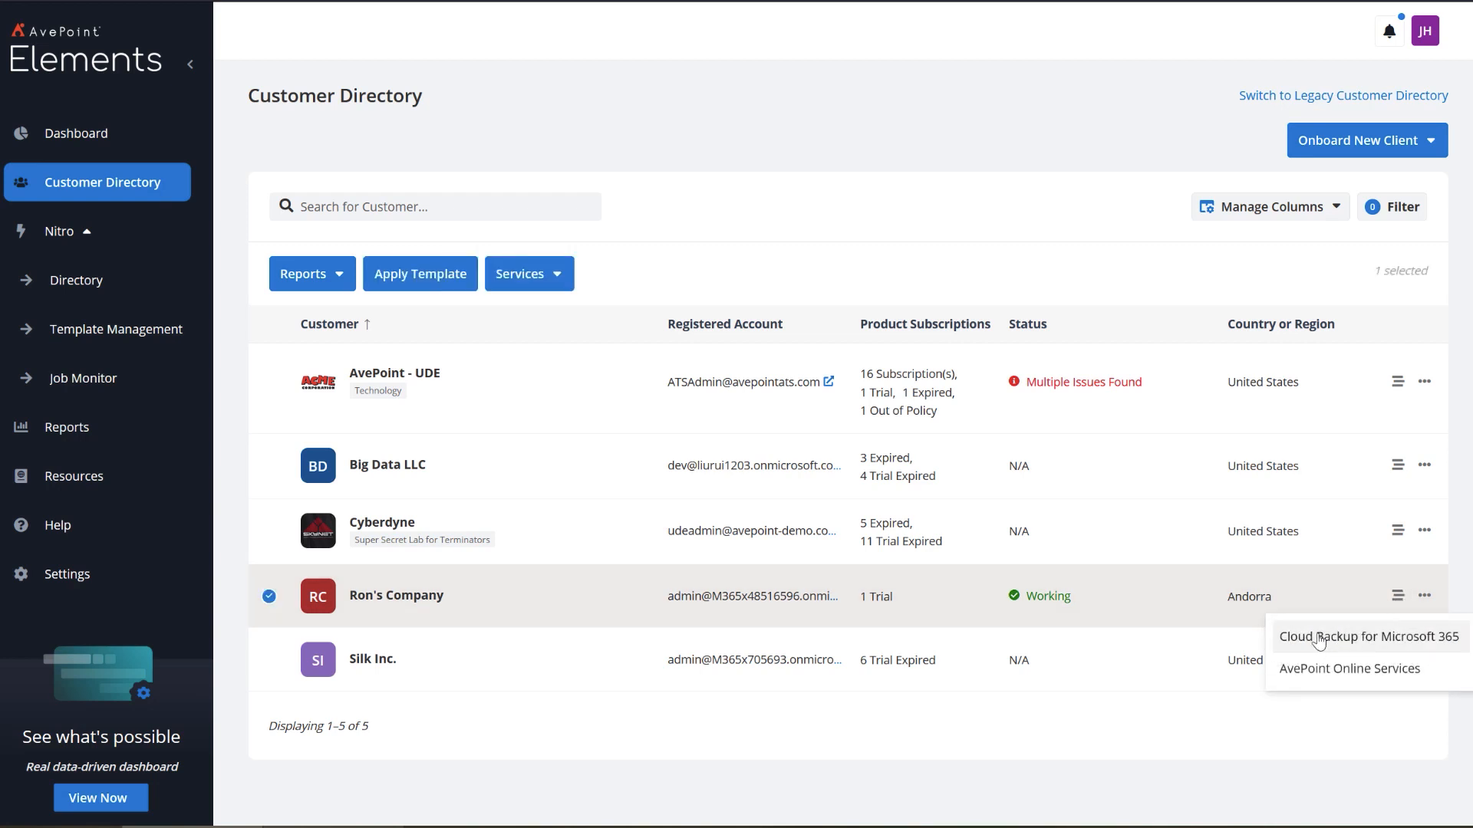
left_click(905, 209)
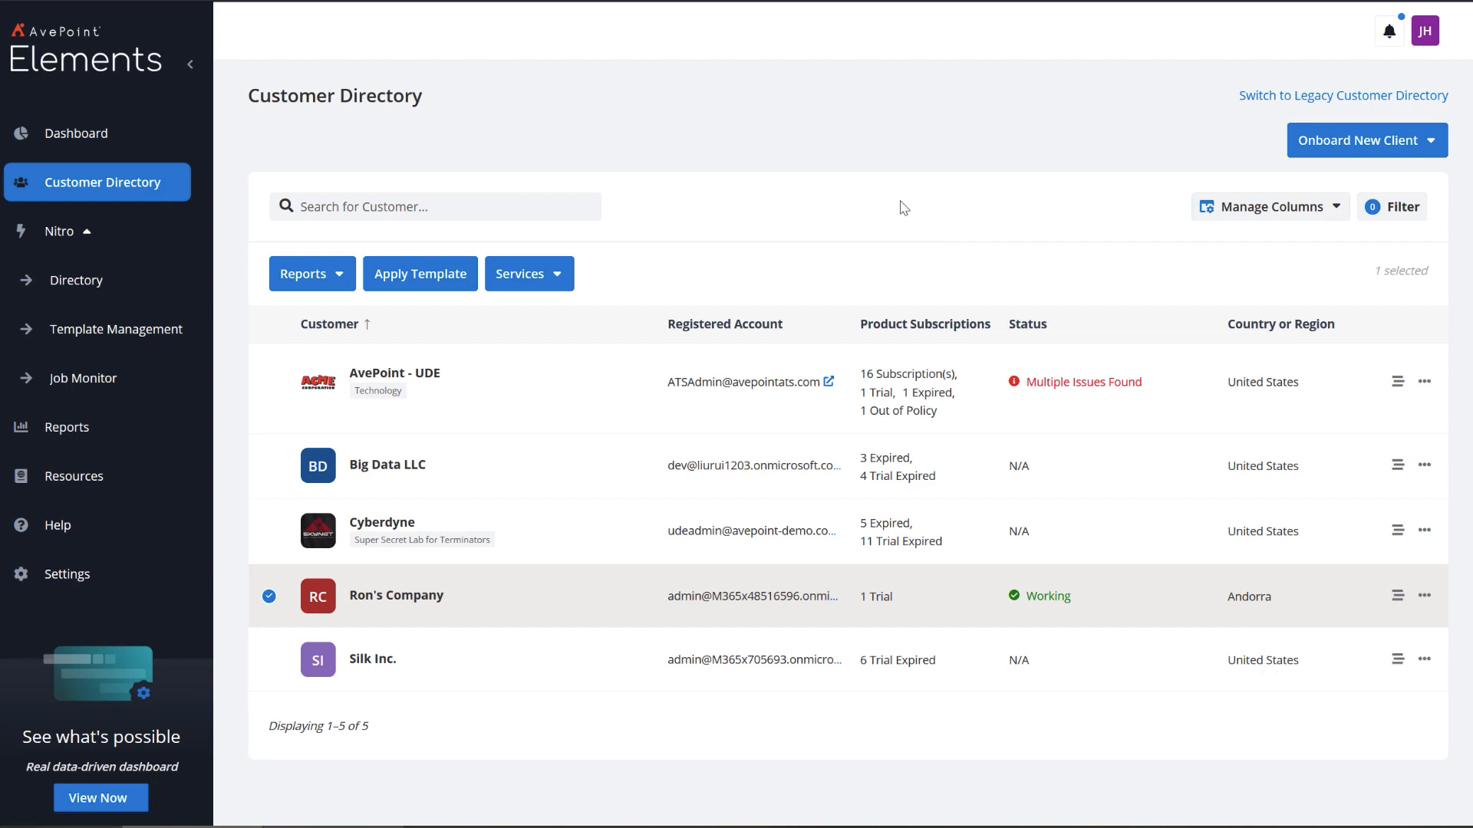
left_click(1423, 597)
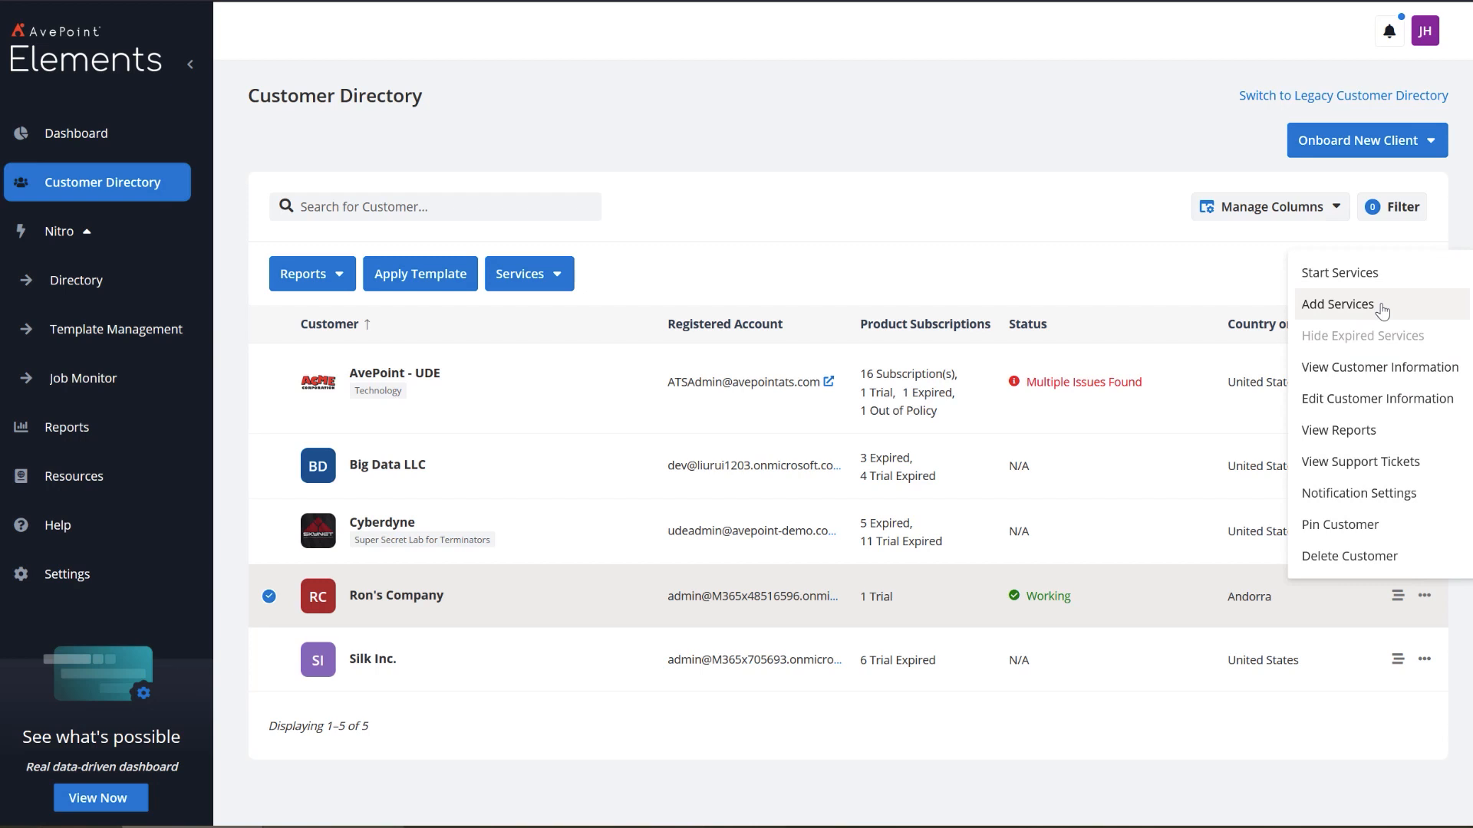
left_click(896, 201)
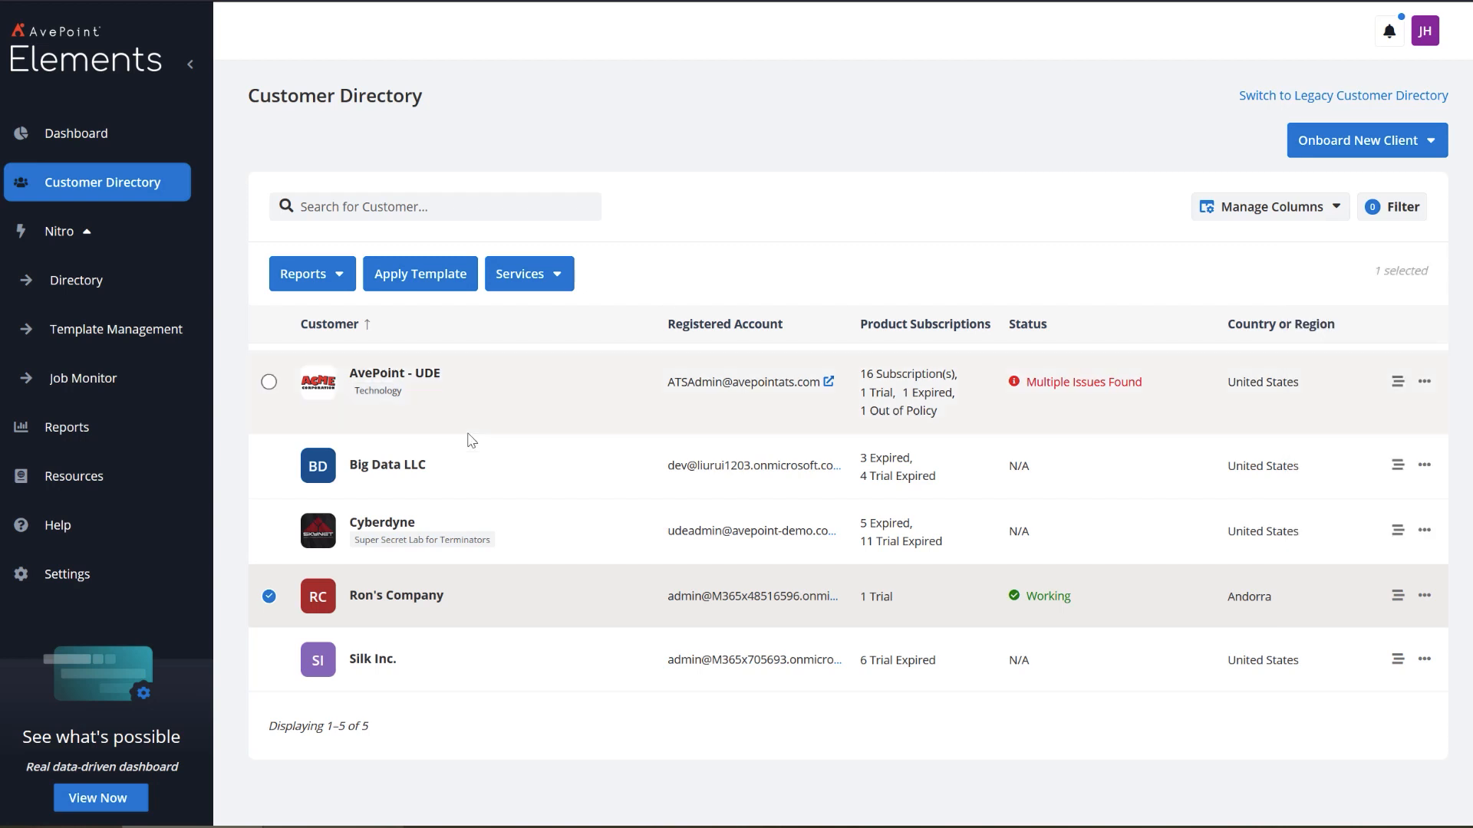
left_click(270, 597)
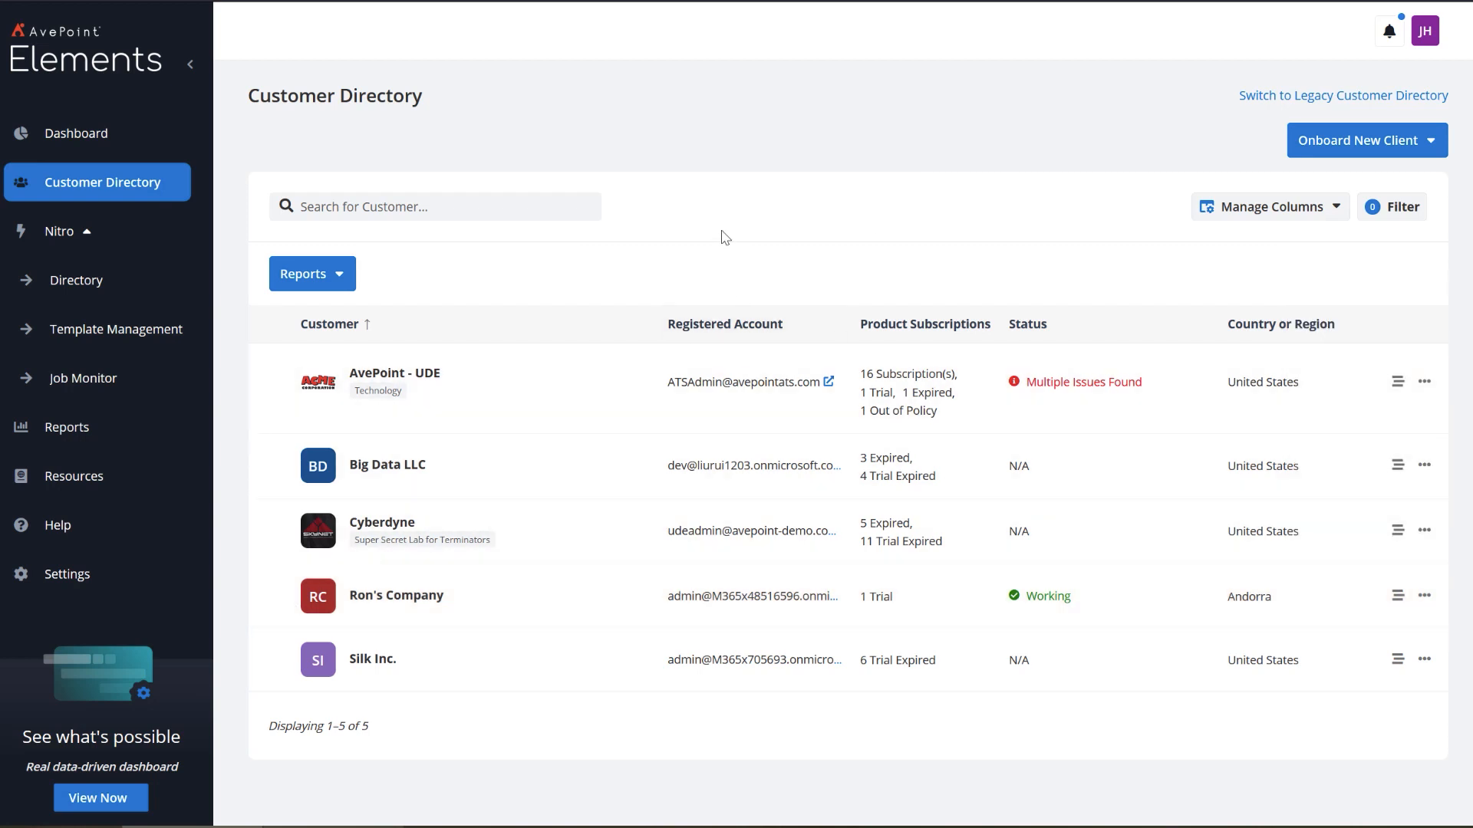